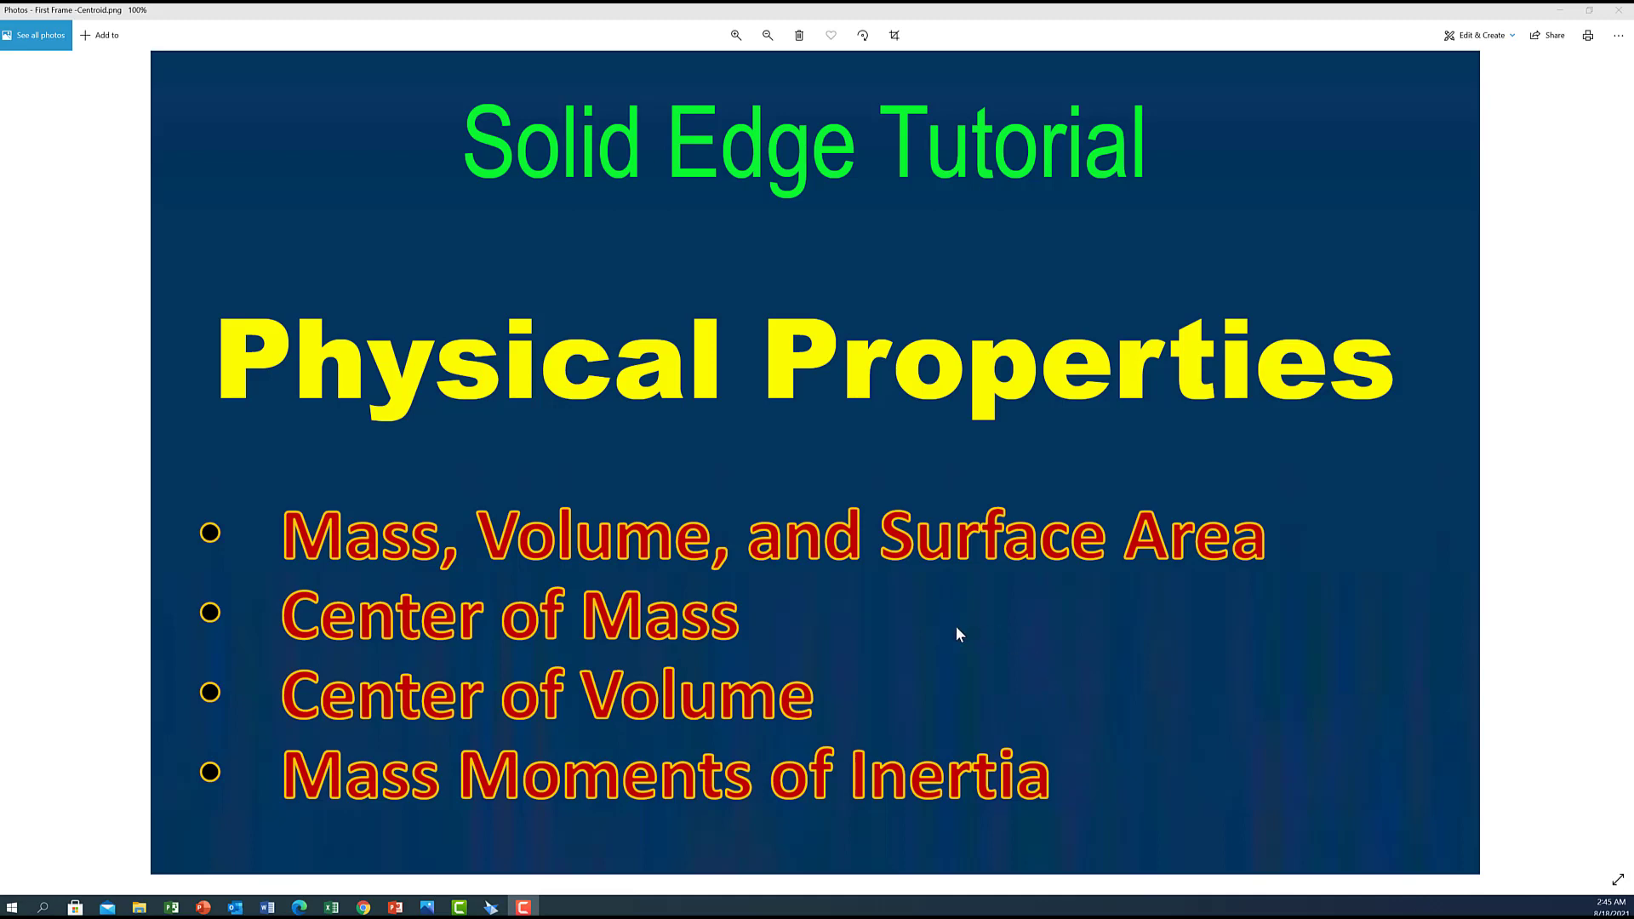
- Switch to Solid Edge, select the entire connecting rod and open its physical properties
{"action": "left_click", "coordinate": [496, 905]}
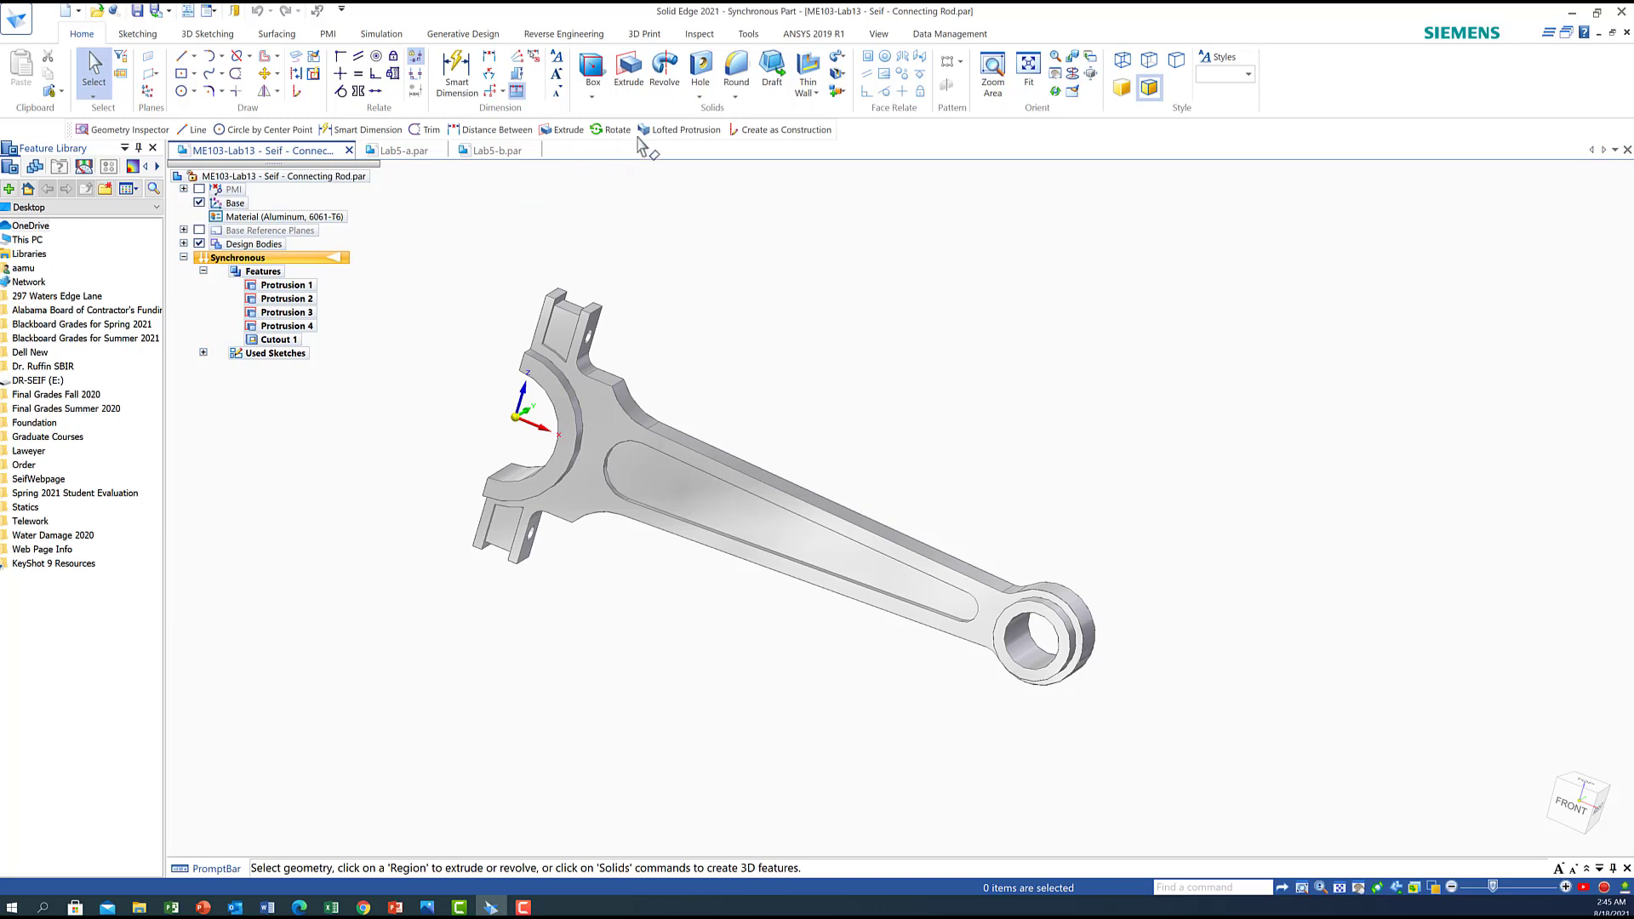
{"action": "left_click", "coordinate": [698, 36]}
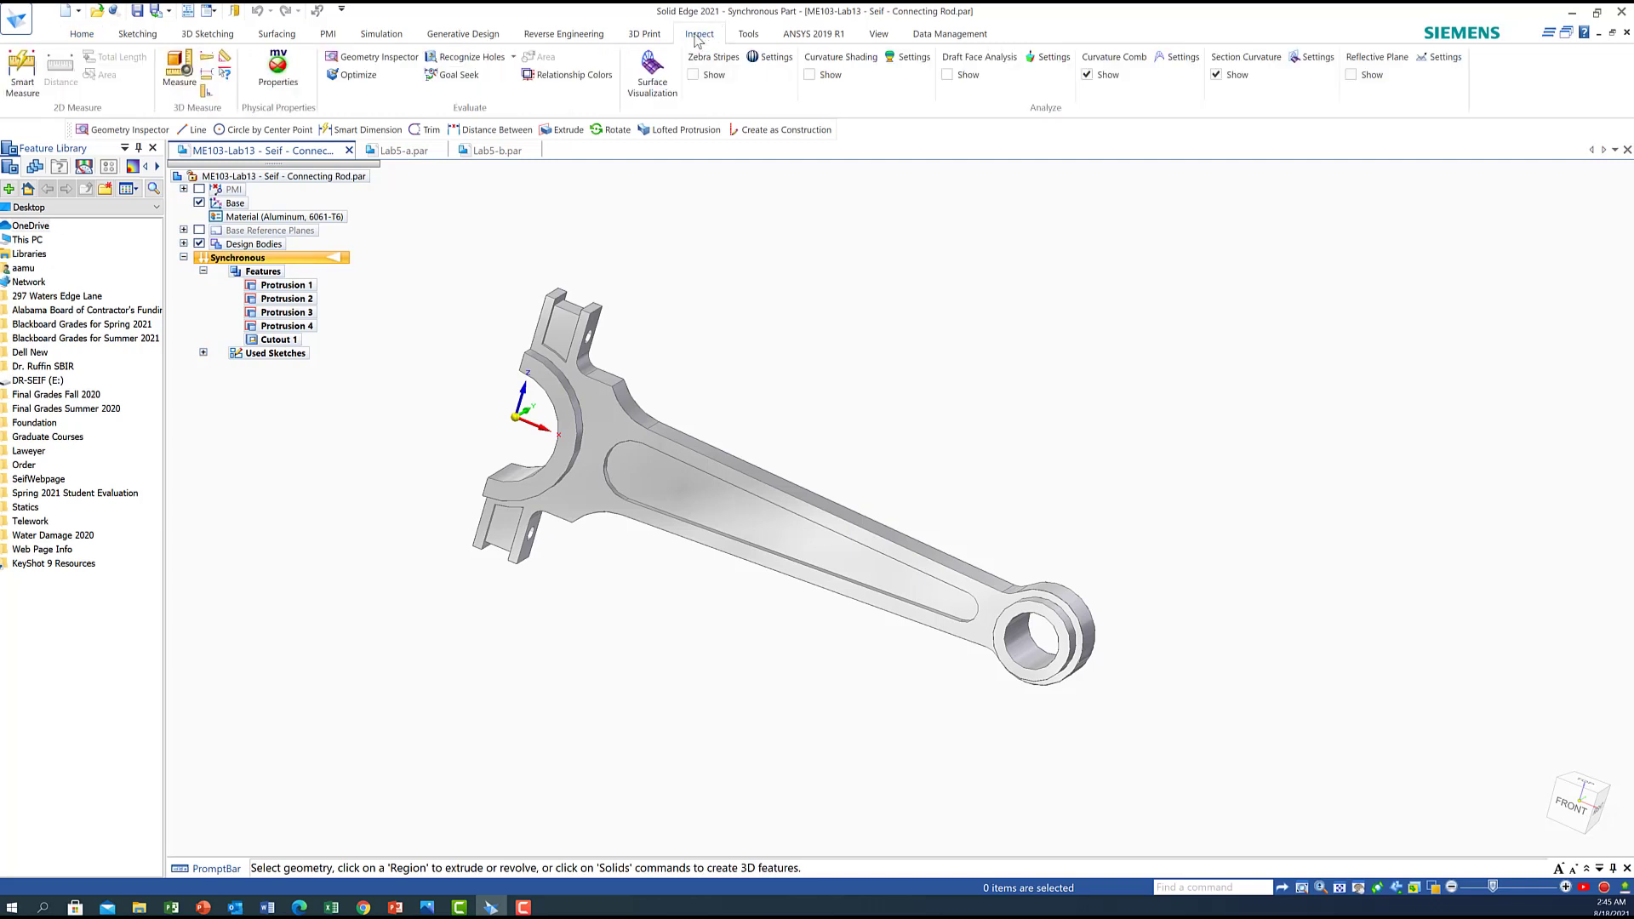
{"action": "left_click_drag", "start_coordinate": [421, 244], "coordinate": [1179, 740]}
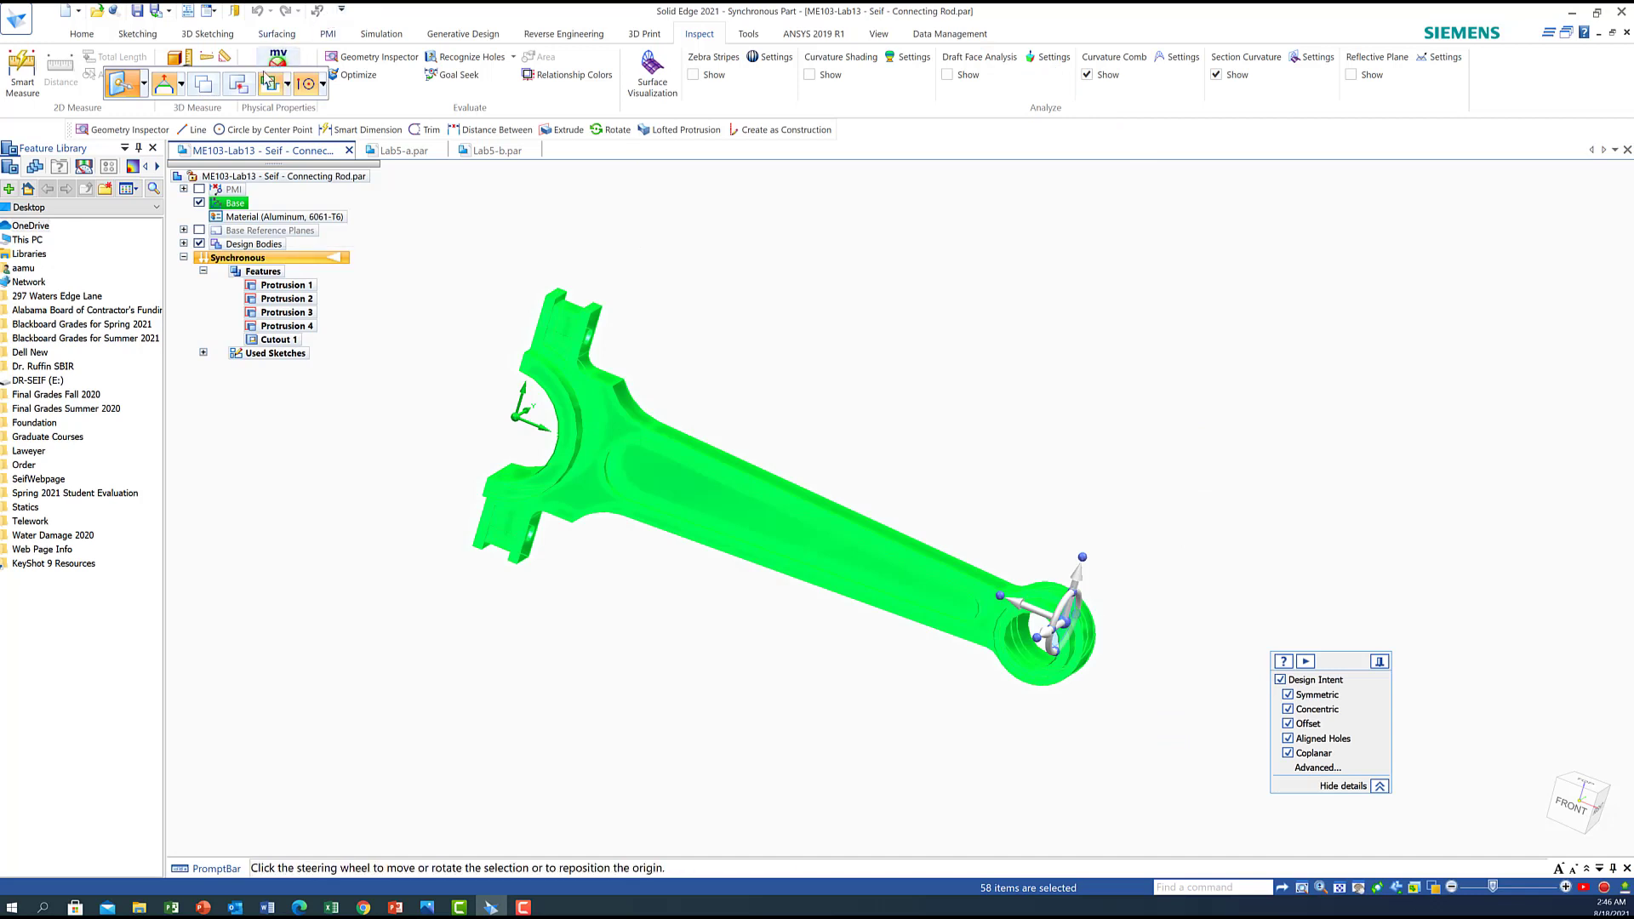
{"action": "left_click_drag", "start_coordinate": [266, 79], "coordinate": [1367, 222]}
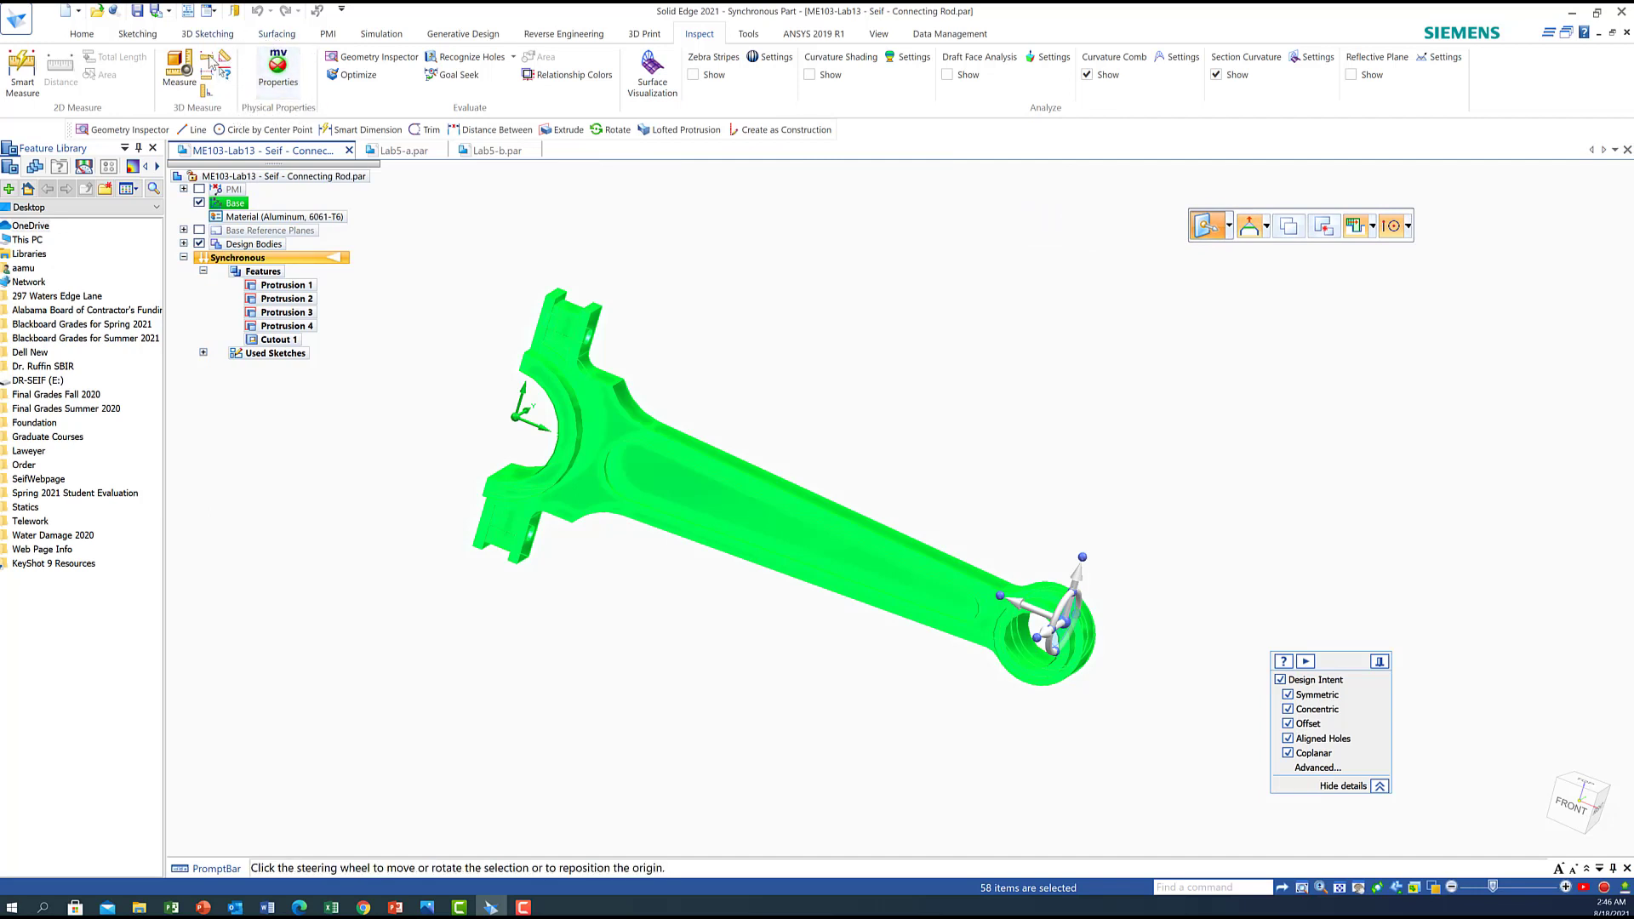
{"action": "left_click", "coordinate": [279, 72]}
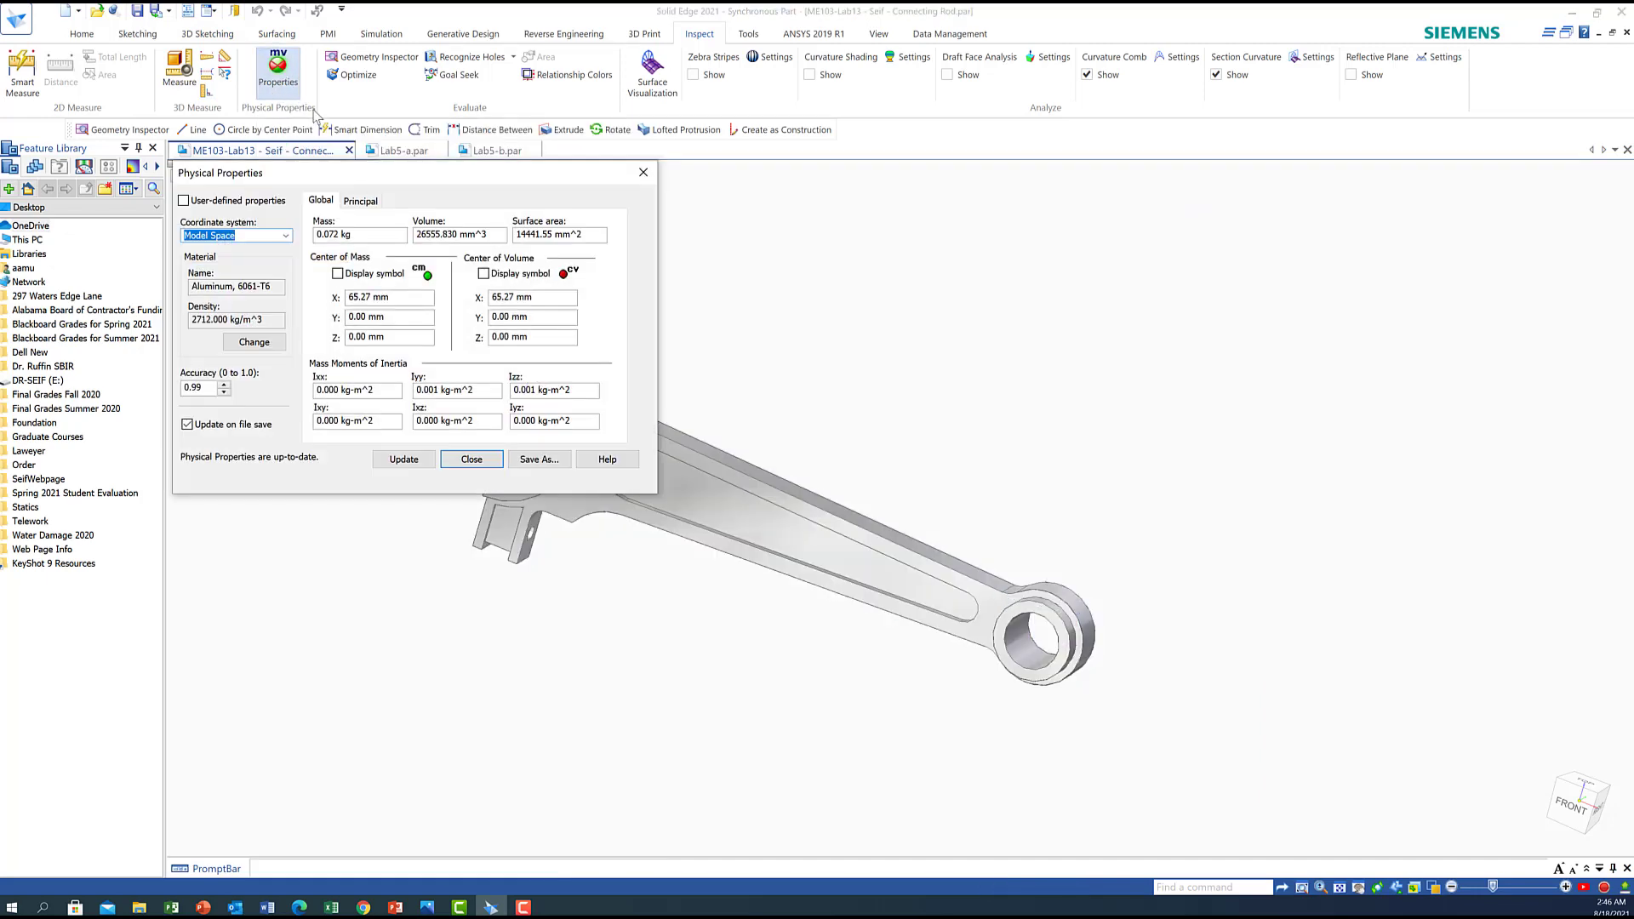
{"action": "left_click_drag", "start_coordinate": [374, 173], "coordinate": [1033, 205]}
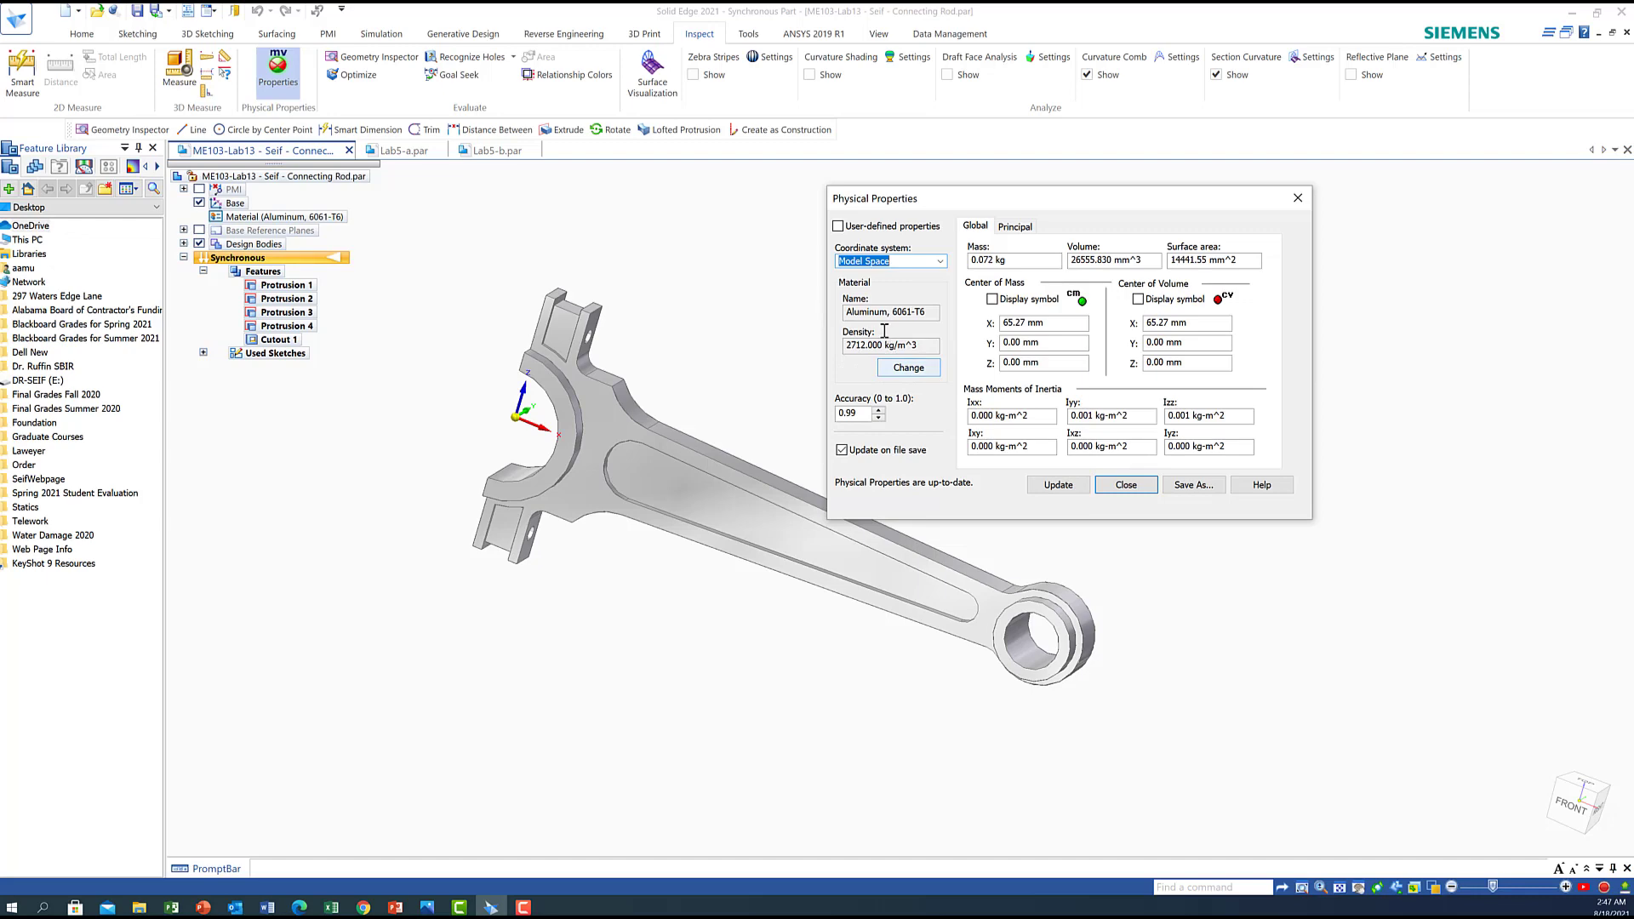
- Apply the Stainless steel material from the Steel metals to the connecting rod, close its physical properties and select the entire part
{"action": "left_click", "coordinate": [909, 368]}
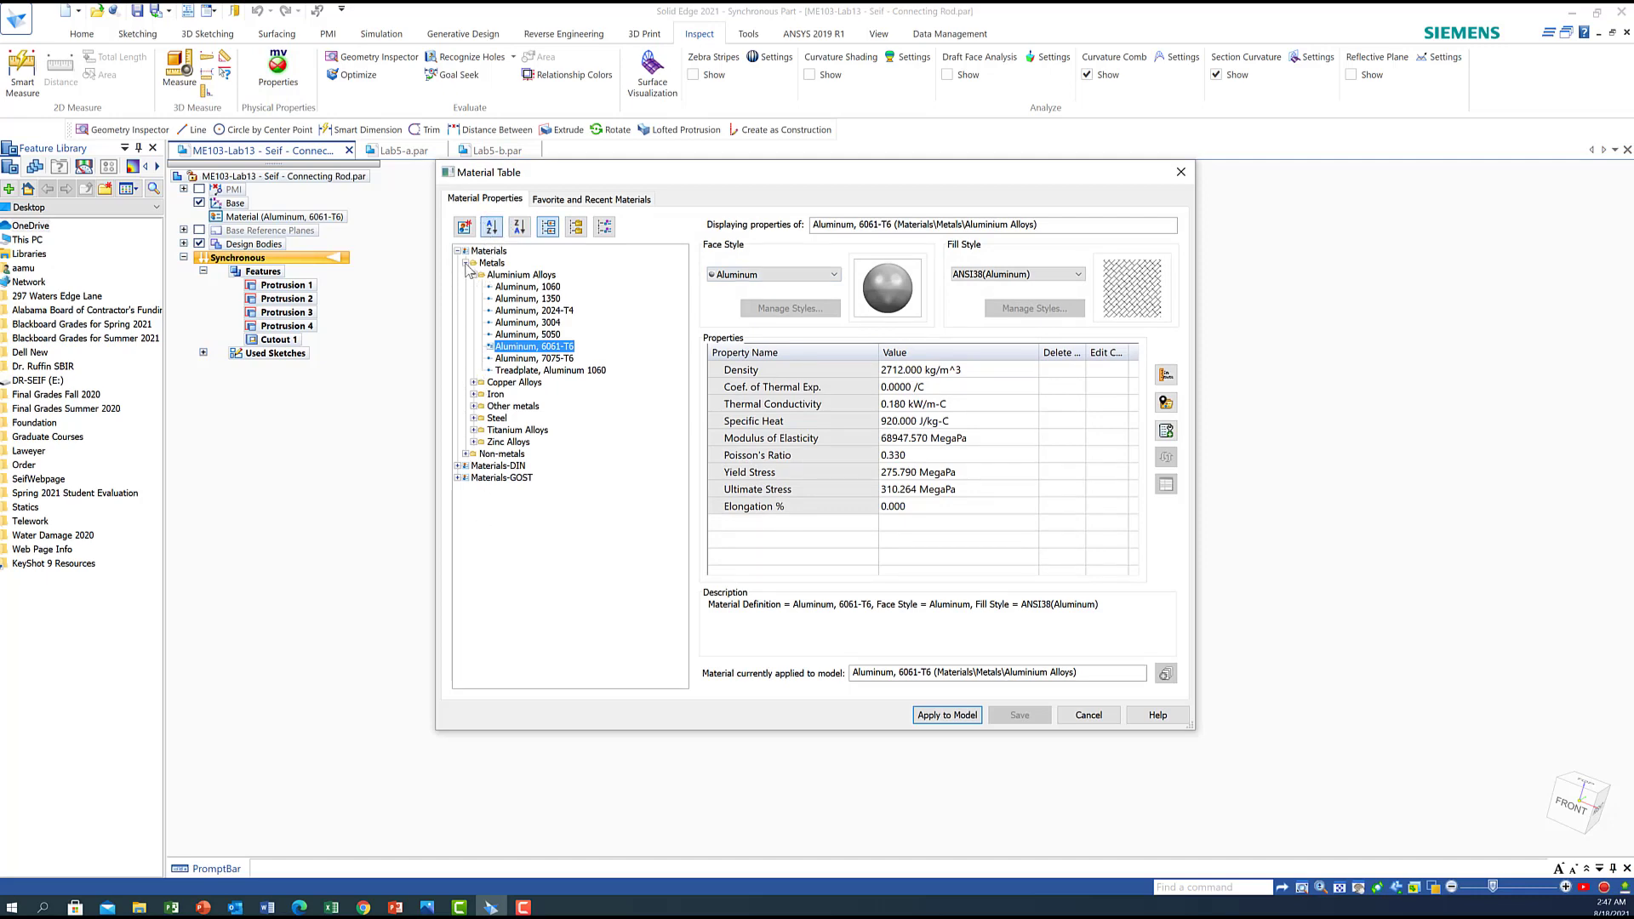
{"action": "left_click", "coordinate": [466, 263]}
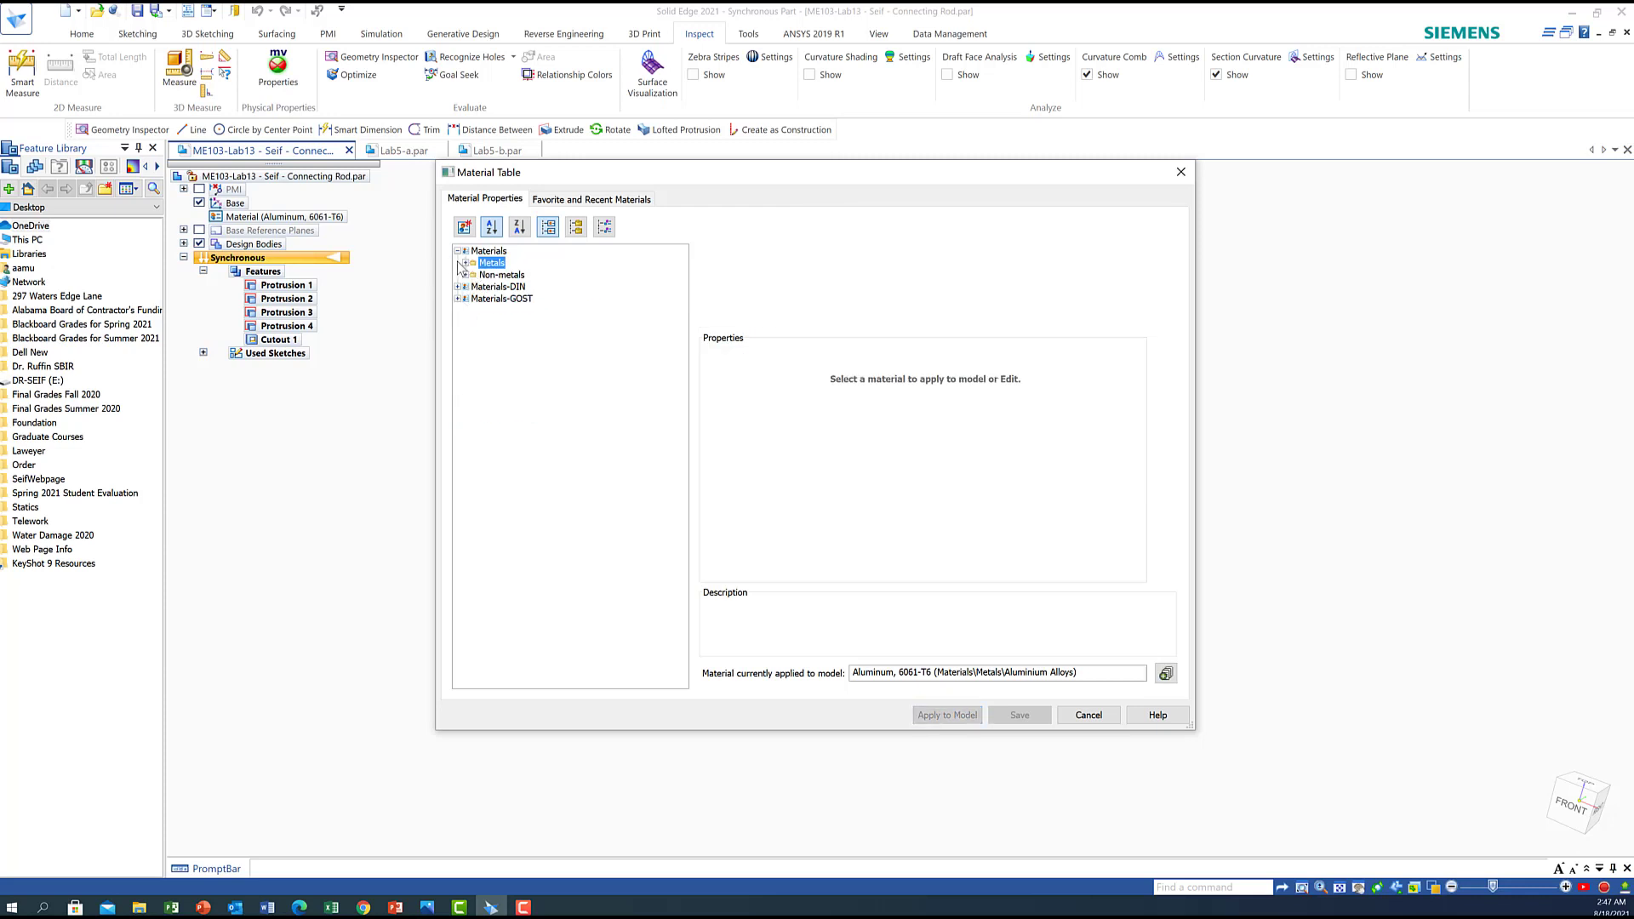
{"action": "left_click", "coordinate": [467, 263]}
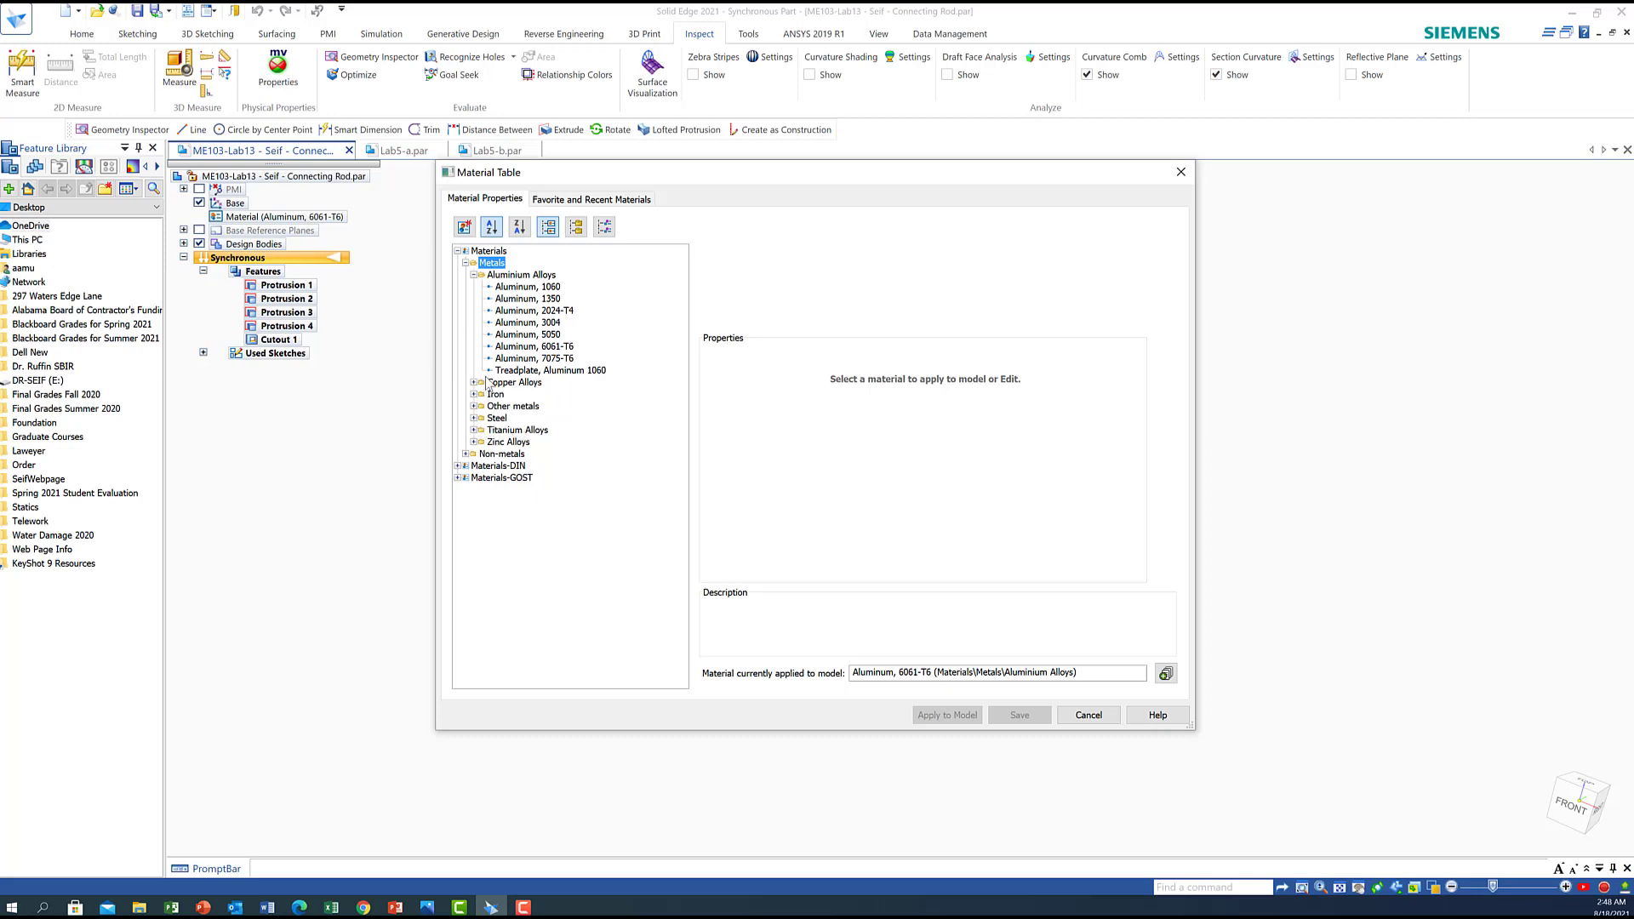
{"action": "left_click", "coordinate": [474, 419]}
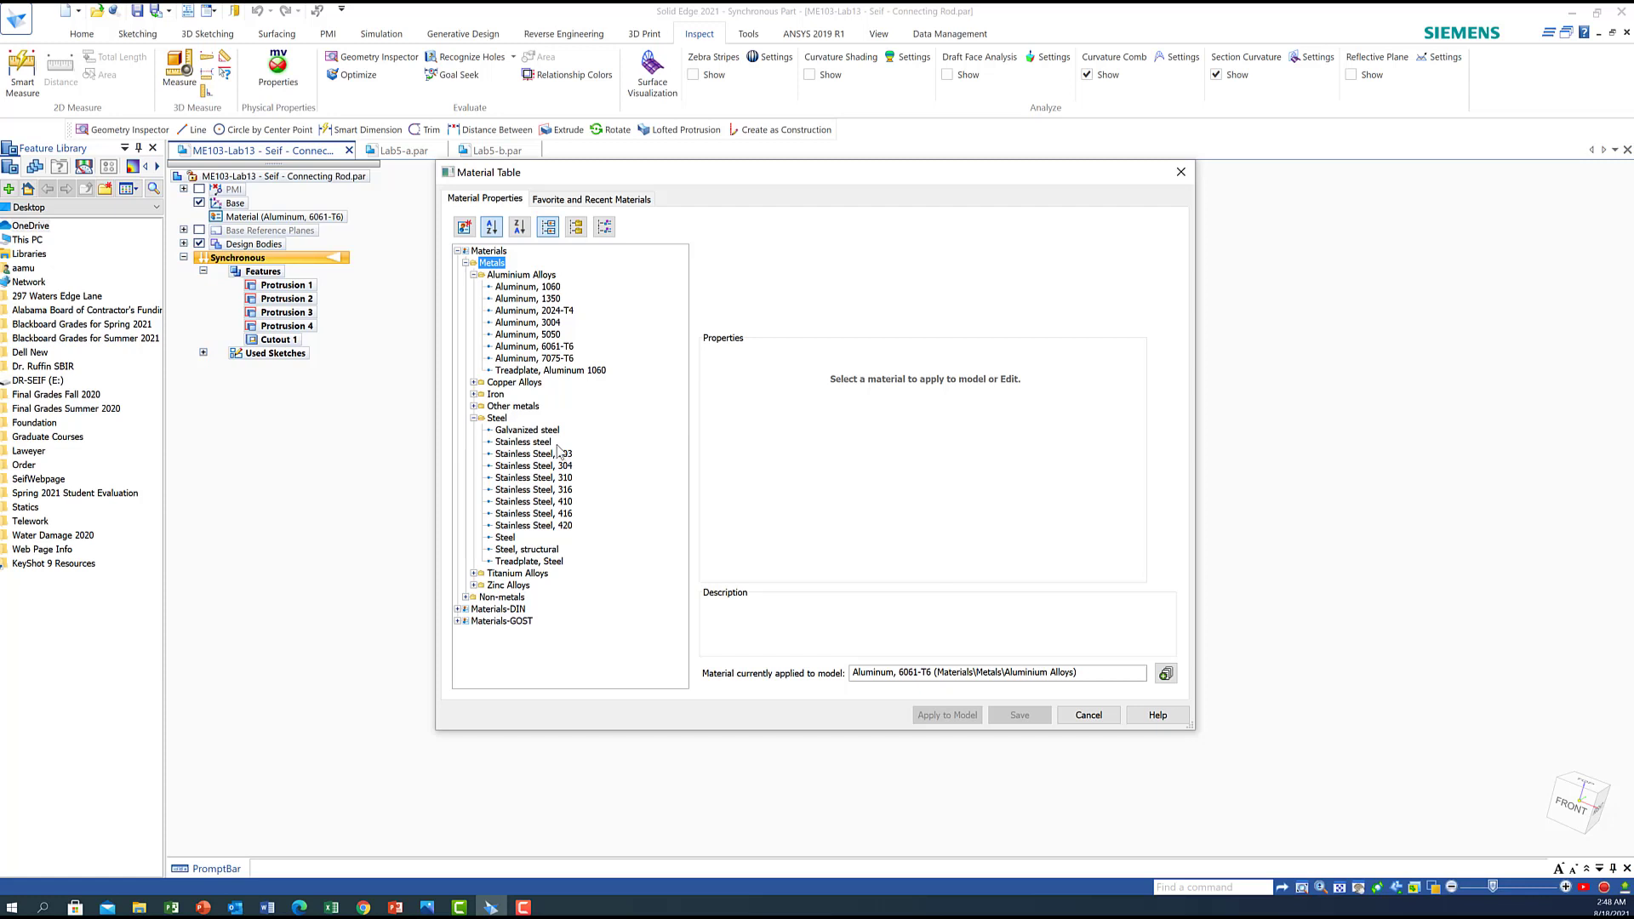
{"action": "left_click", "coordinate": [509, 444]}
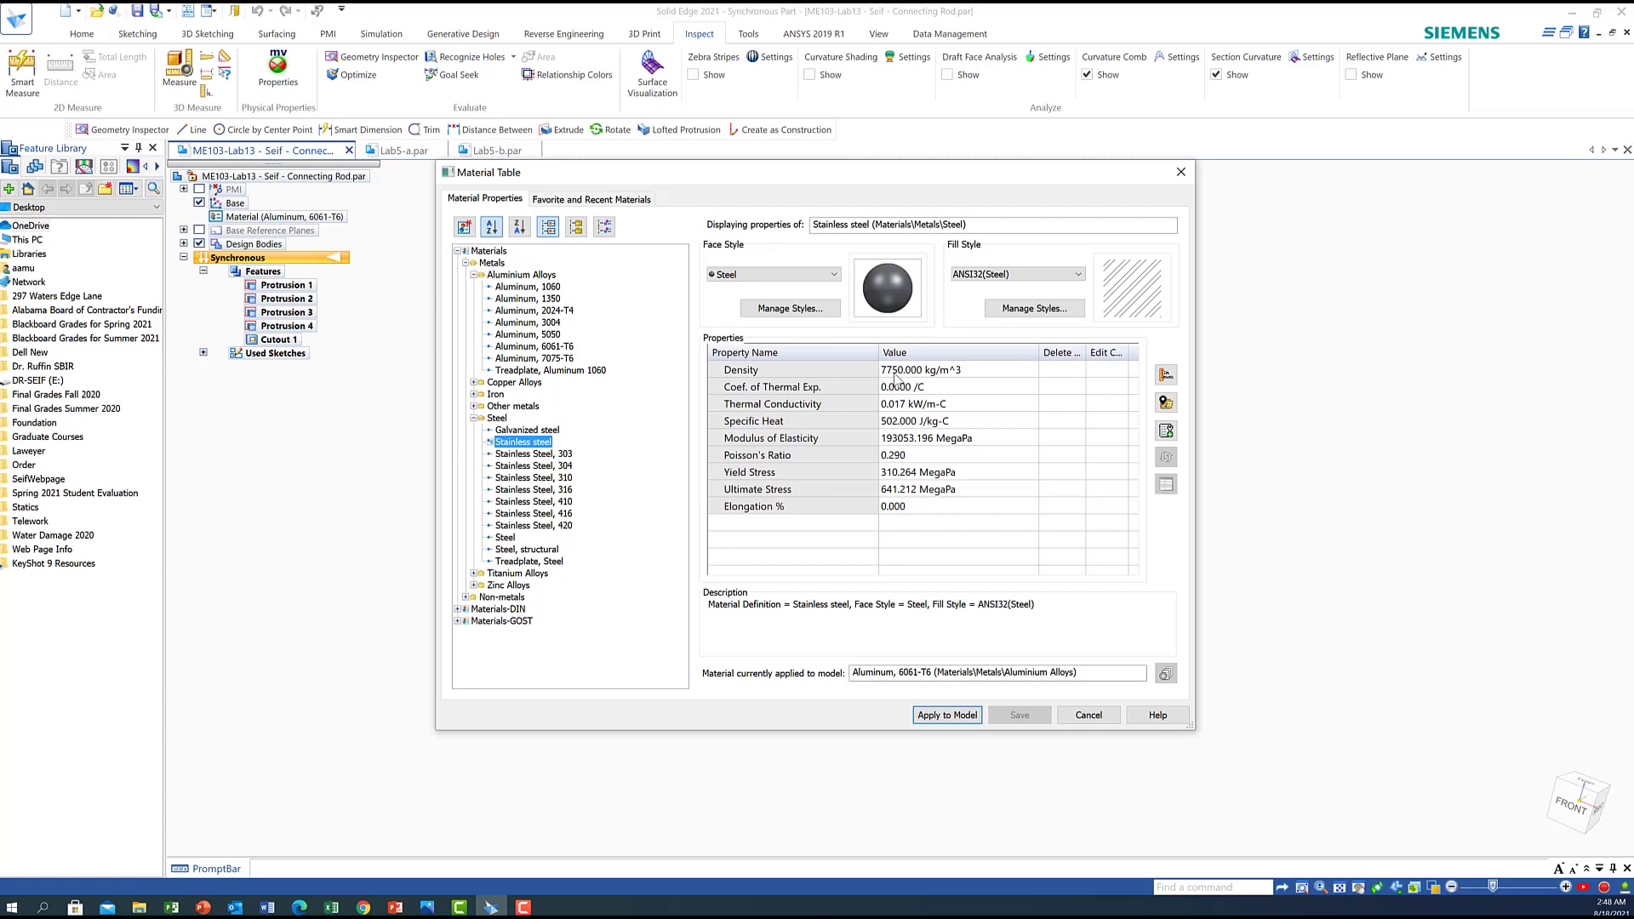
{"action": "left_click", "coordinate": [948, 715]}
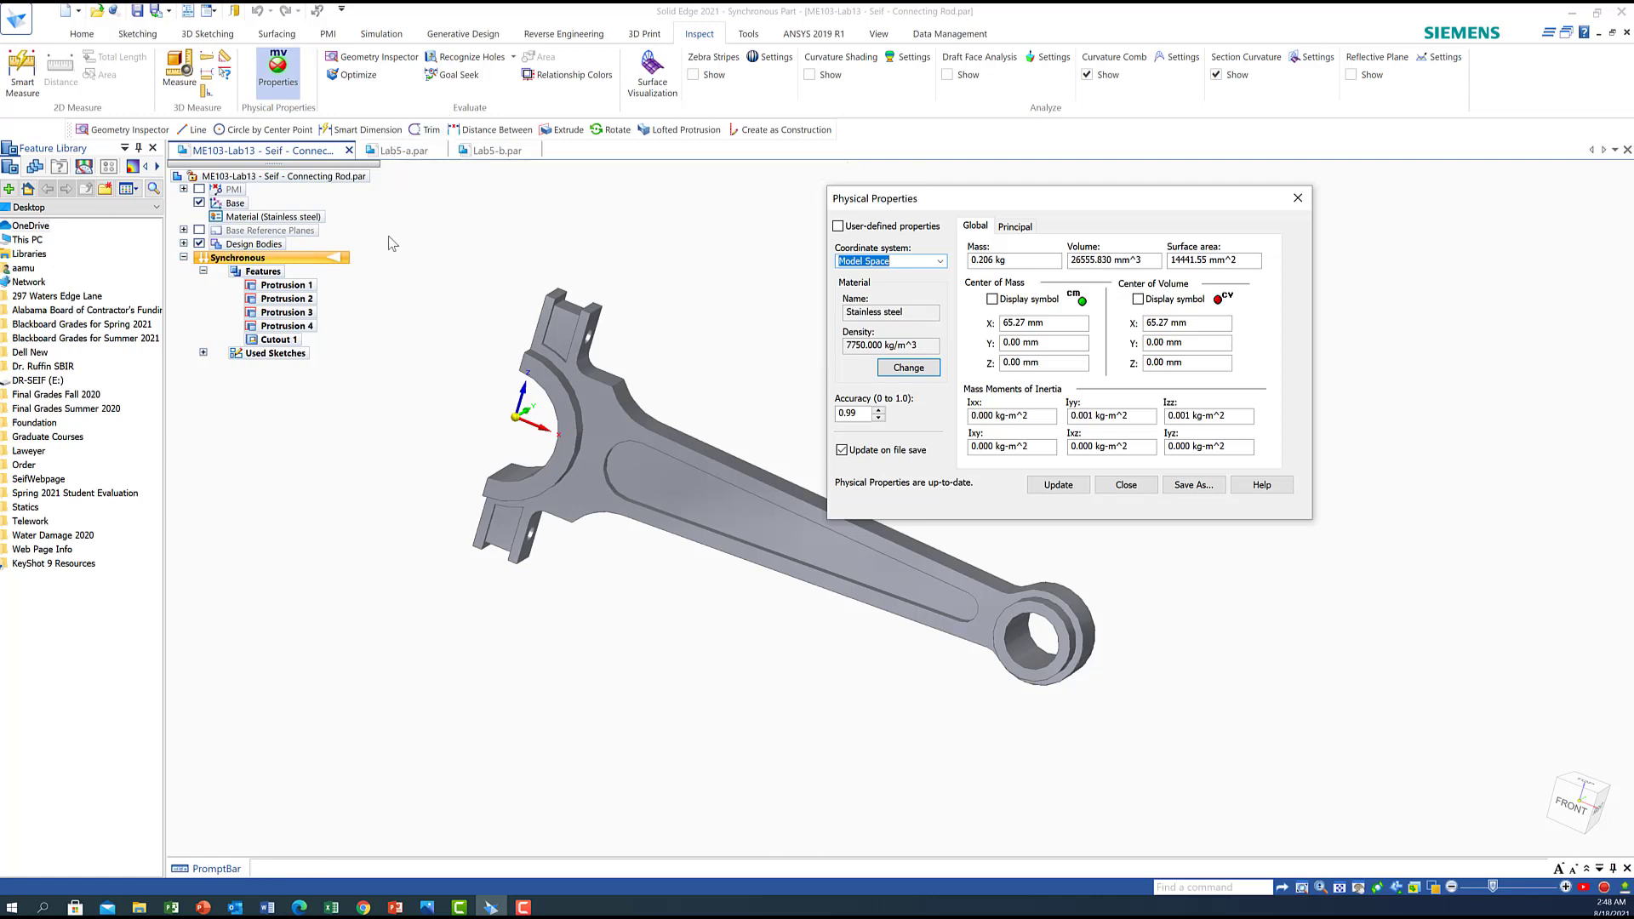
{"action": "left_click", "coordinate": [1297, 199]}
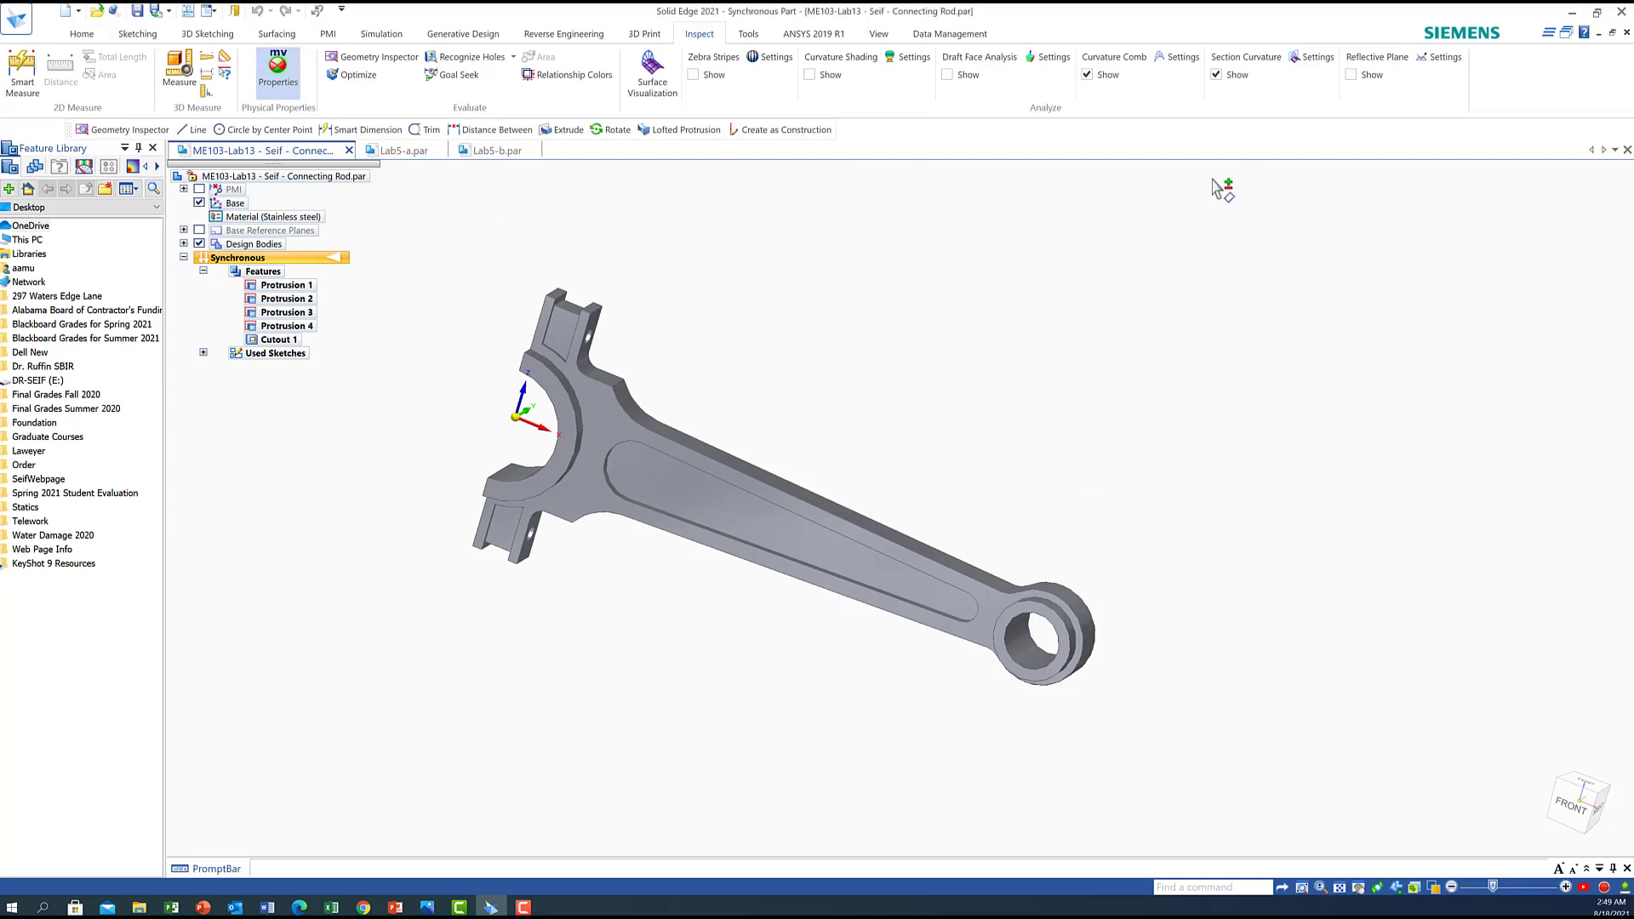
{"action": "key", "text": "ctrl+a"}
- Open the physical properties of Lab5-a.par and apply the Steel, structural material to the part
{"action": "left_click", "coordinate": [387, 151]}
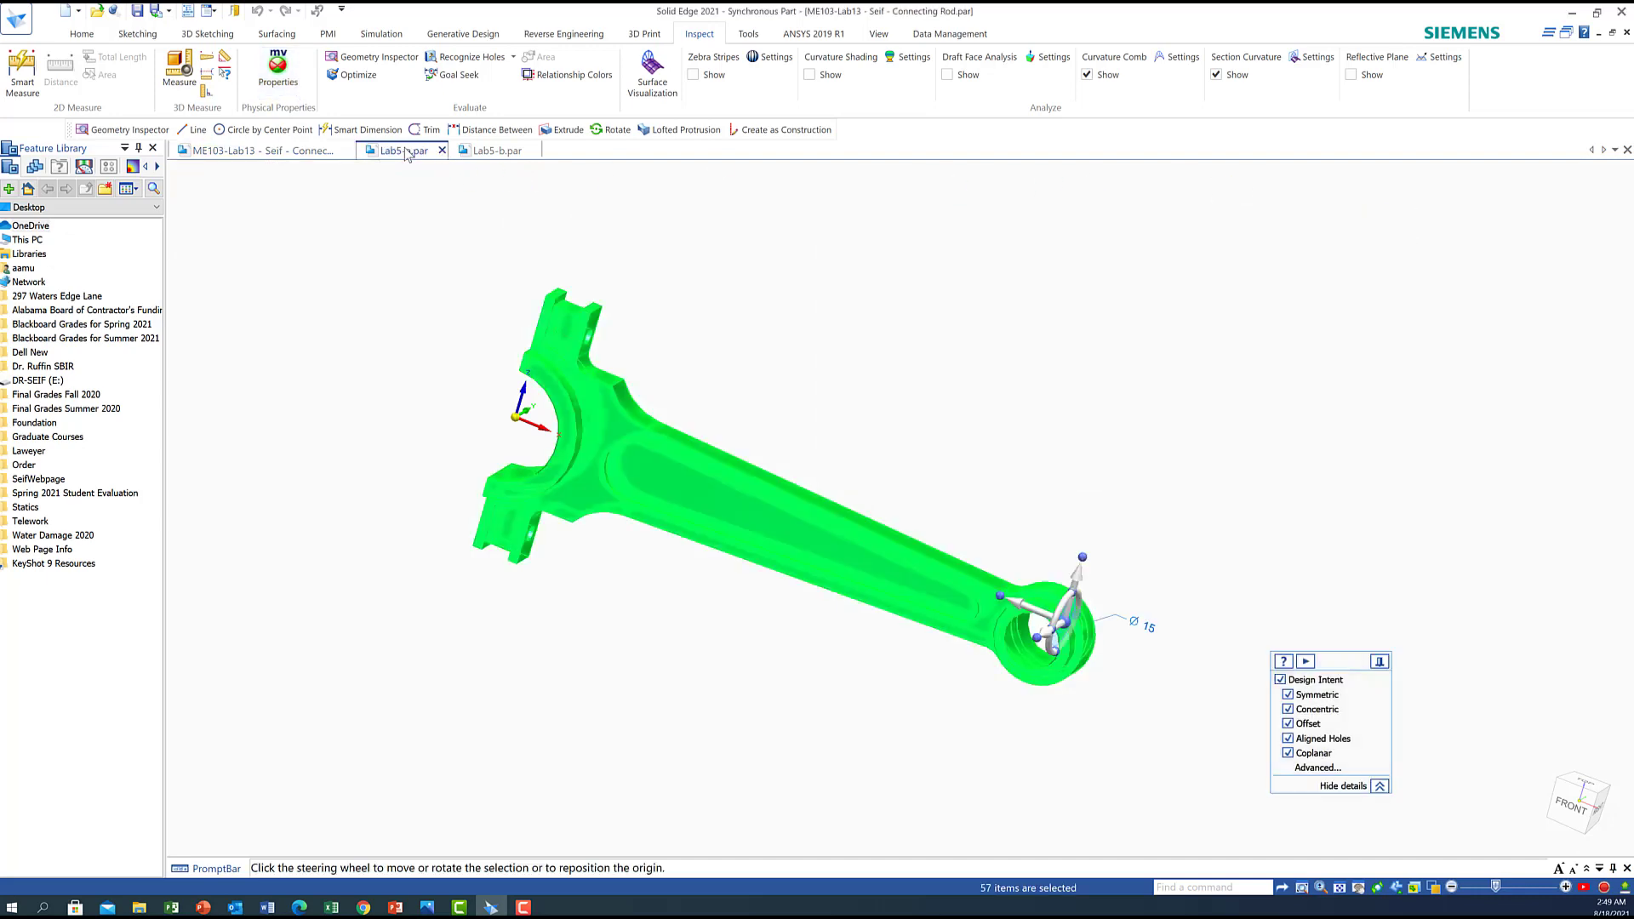
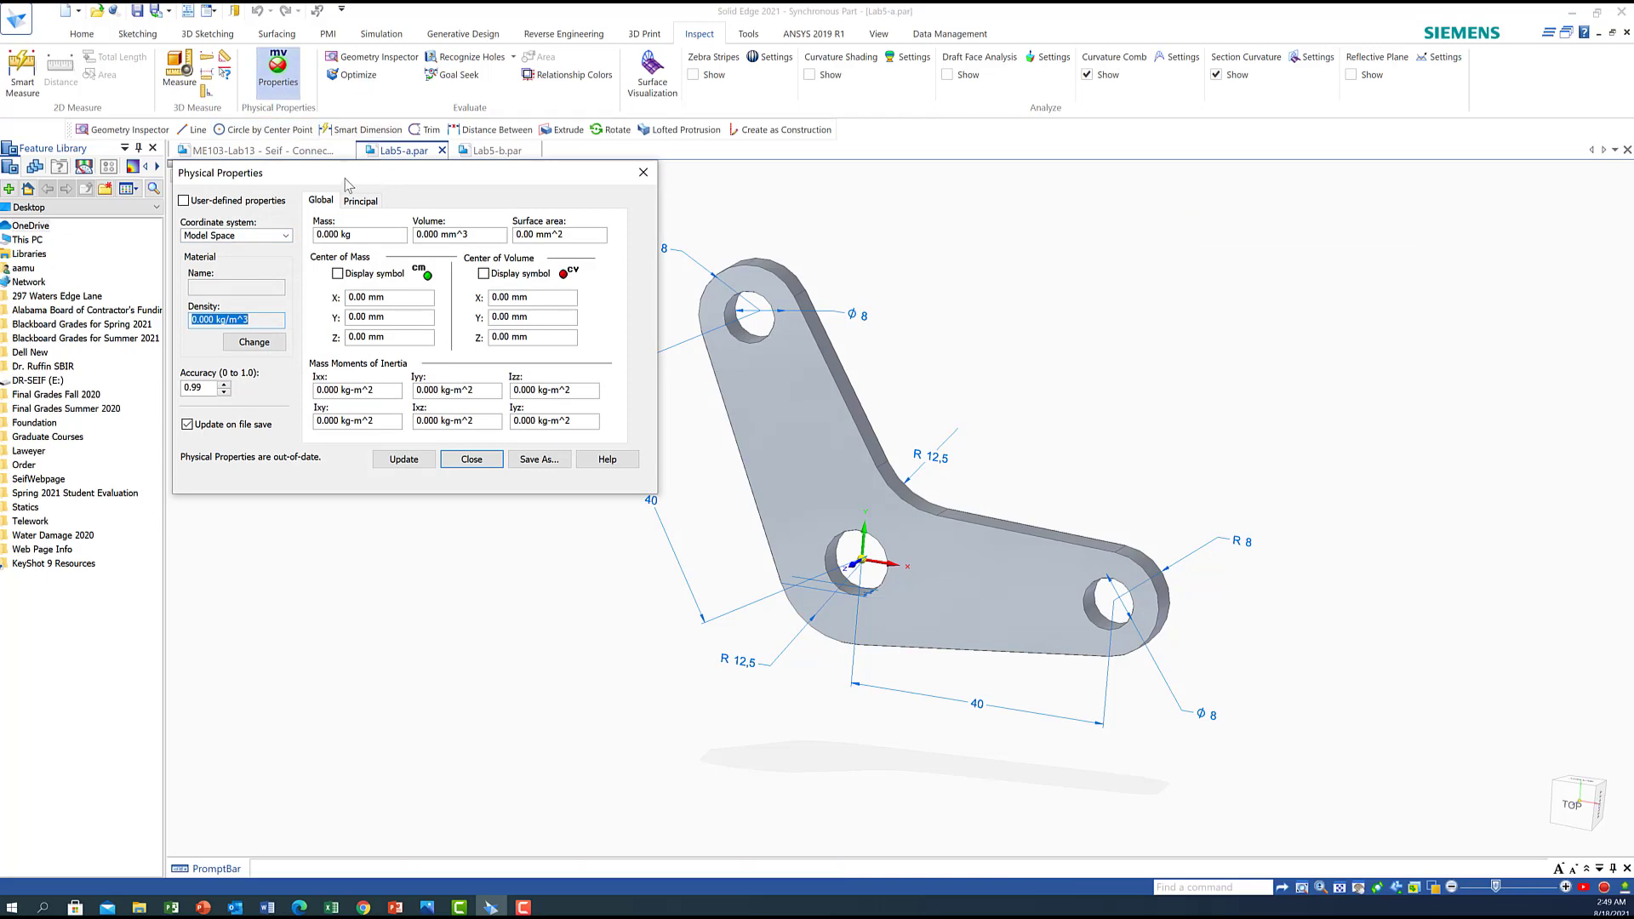
{"action": "left_click_drag", "start_coordinate": [349, 184], "coordinate": [1189, 194]}
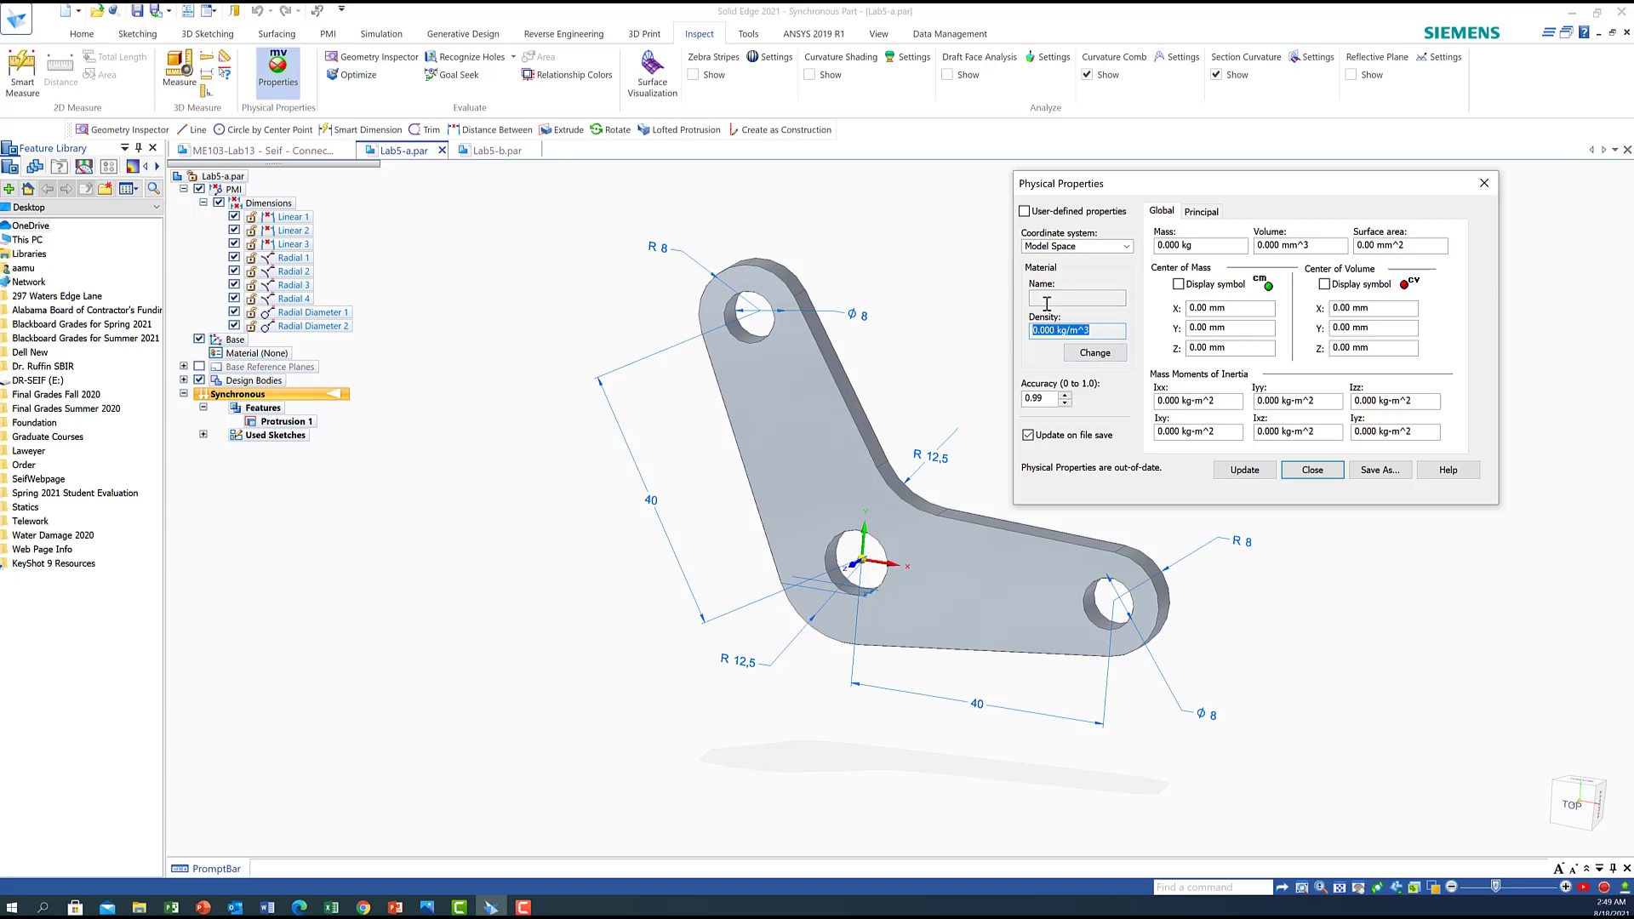
{"action": "left_click", "coordinate": [1092, 353]}
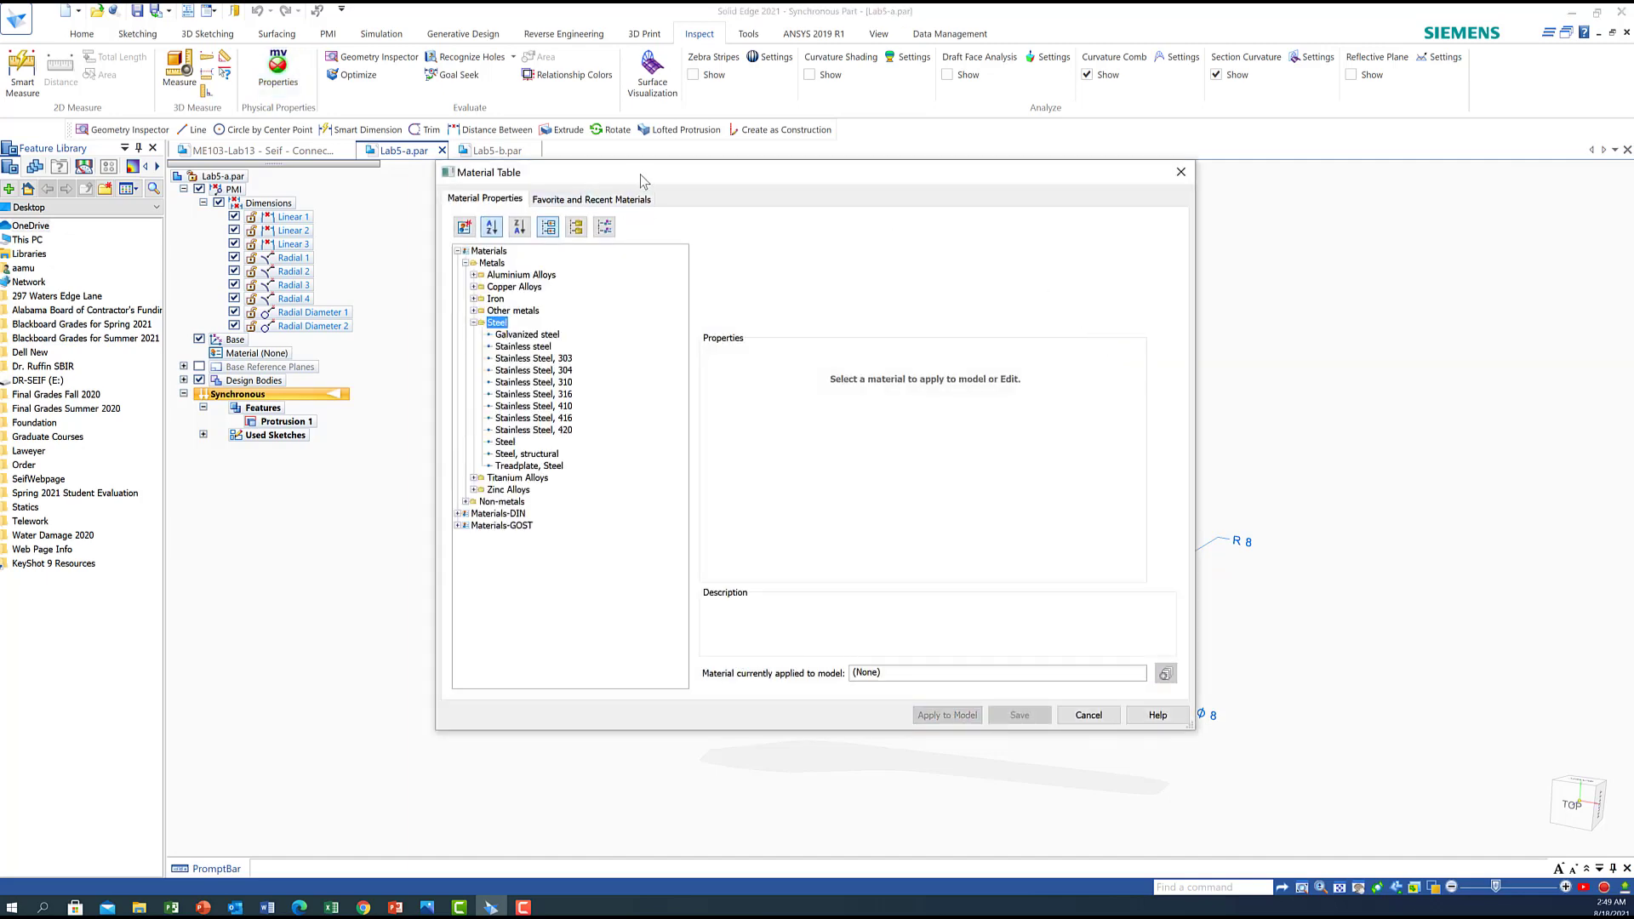
{"action": "left_click_drag", "start_coordinate": [641, 180], "coordinate": [972, 129]}
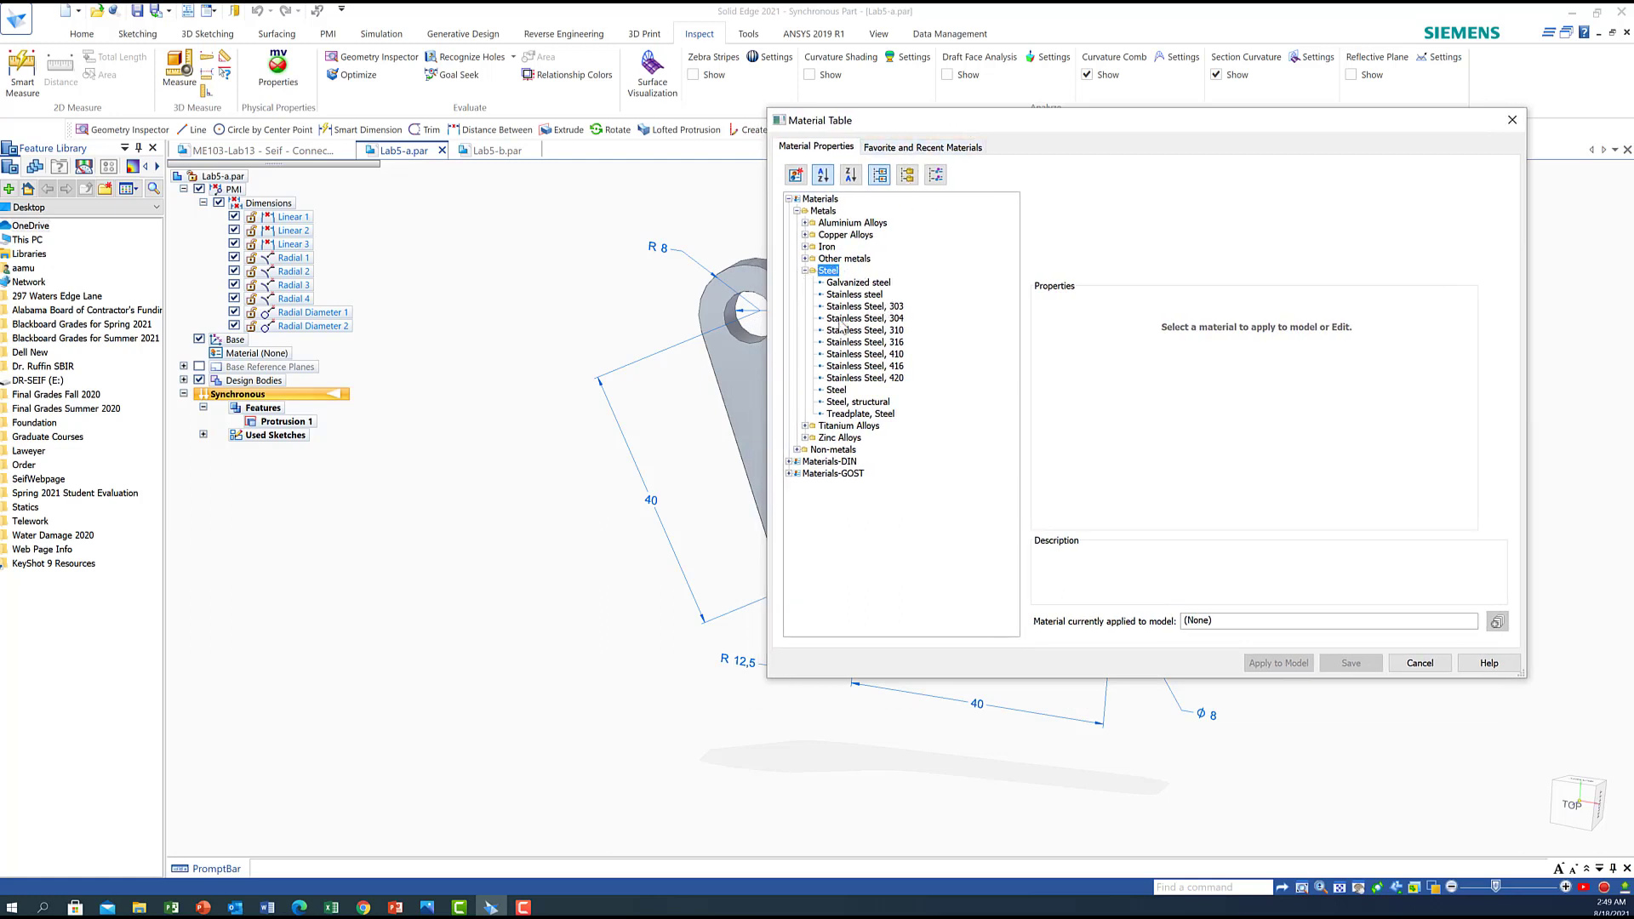
{"action": "left_click", "coordinate": [840, 404]}
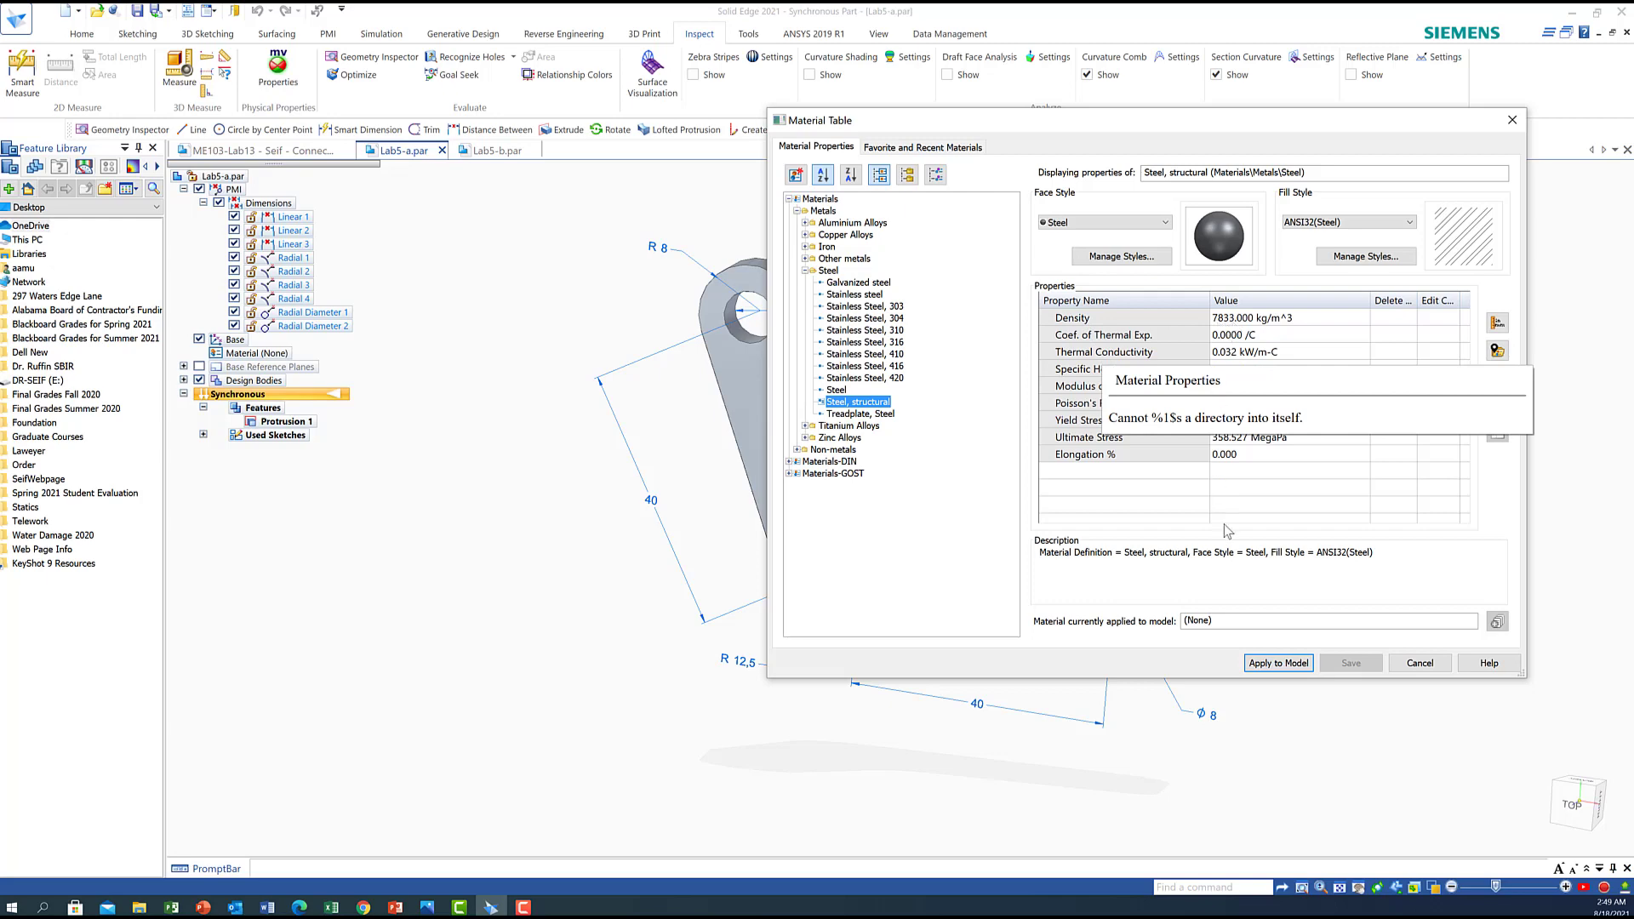
{"action": "left_click", "coordinate": [1278, 663]}
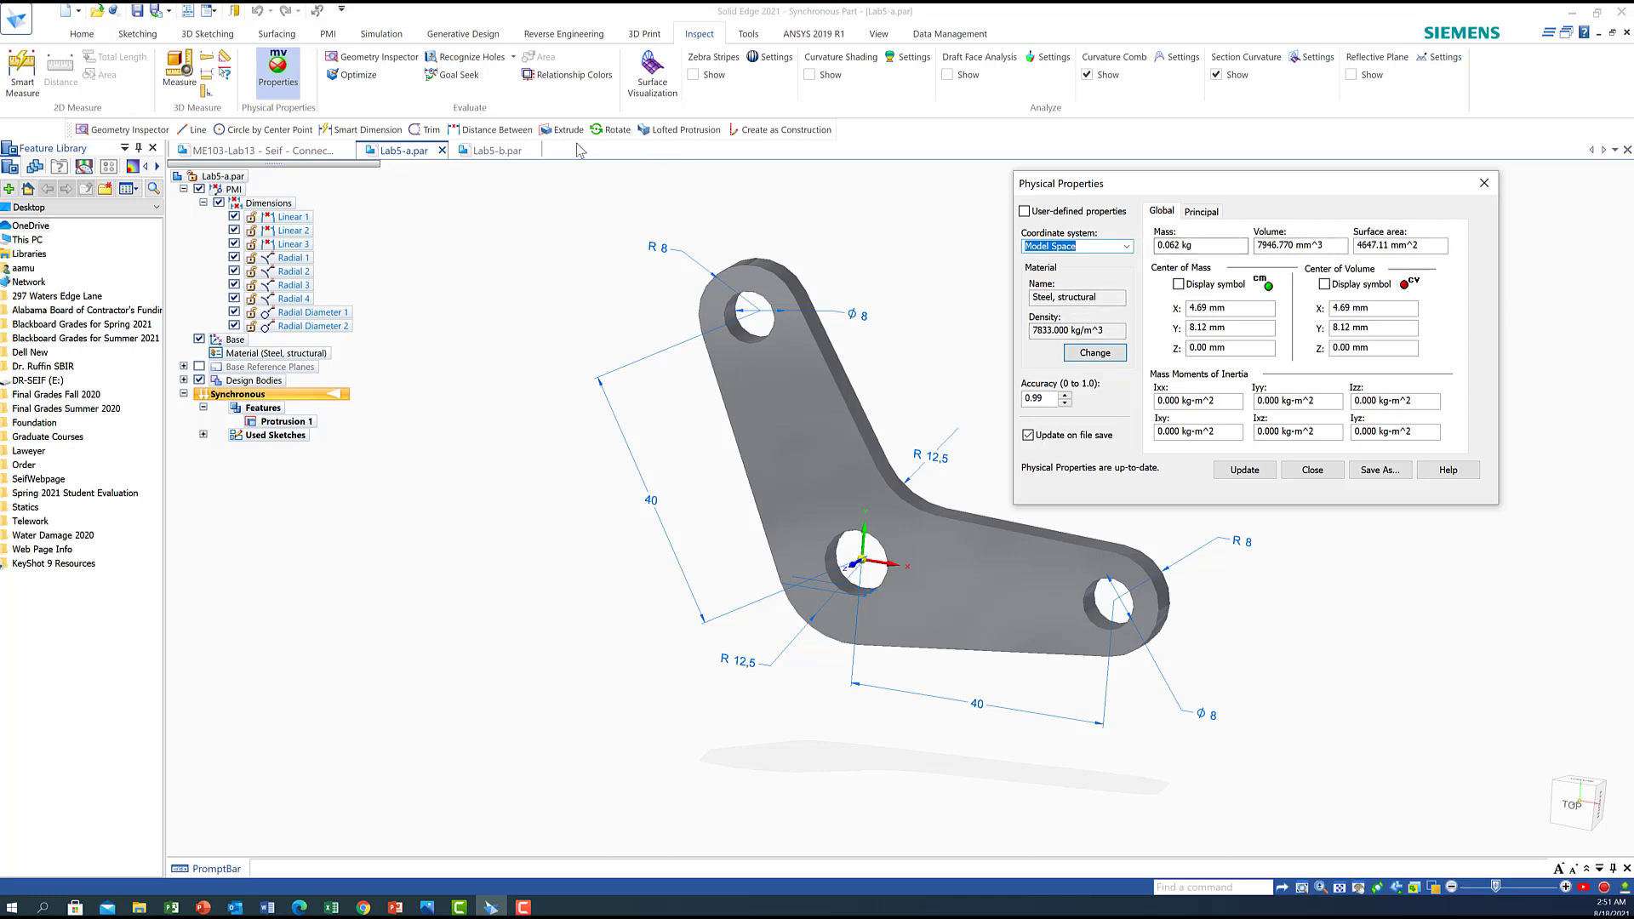
- Switch to Lab5-b.par and fit the whole bell-crank part in the view
{"action": "left_click", "coordinate": [492, 152]}
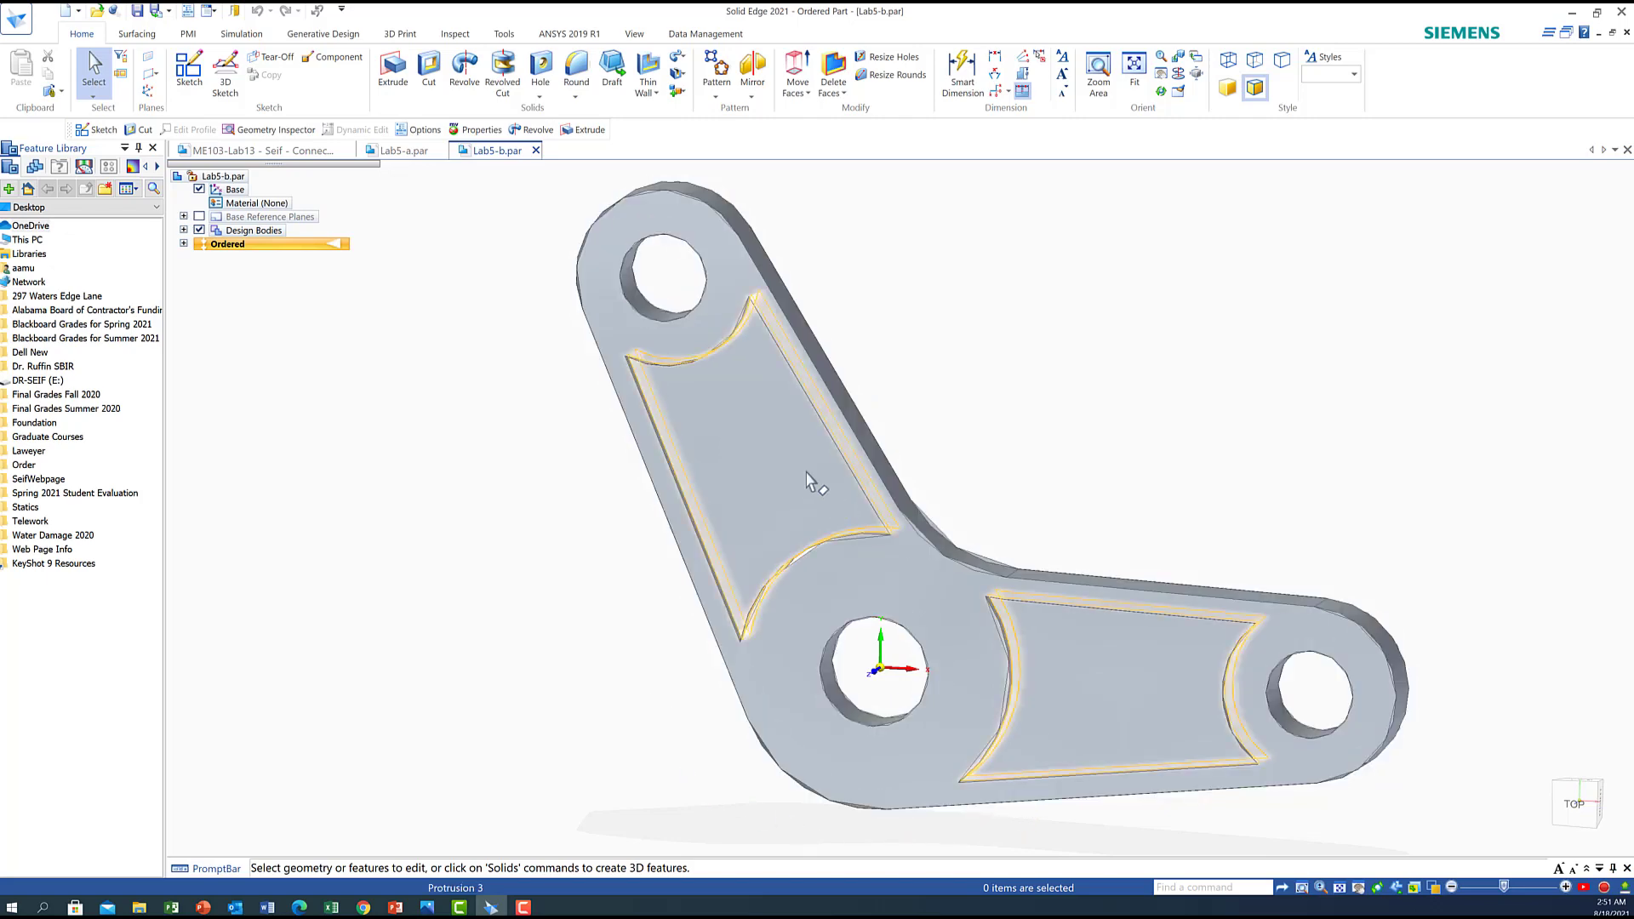
{"action": "middle_click_drag", "start_coordinate": [1152, 414], "coordinate": [1121, 460]}
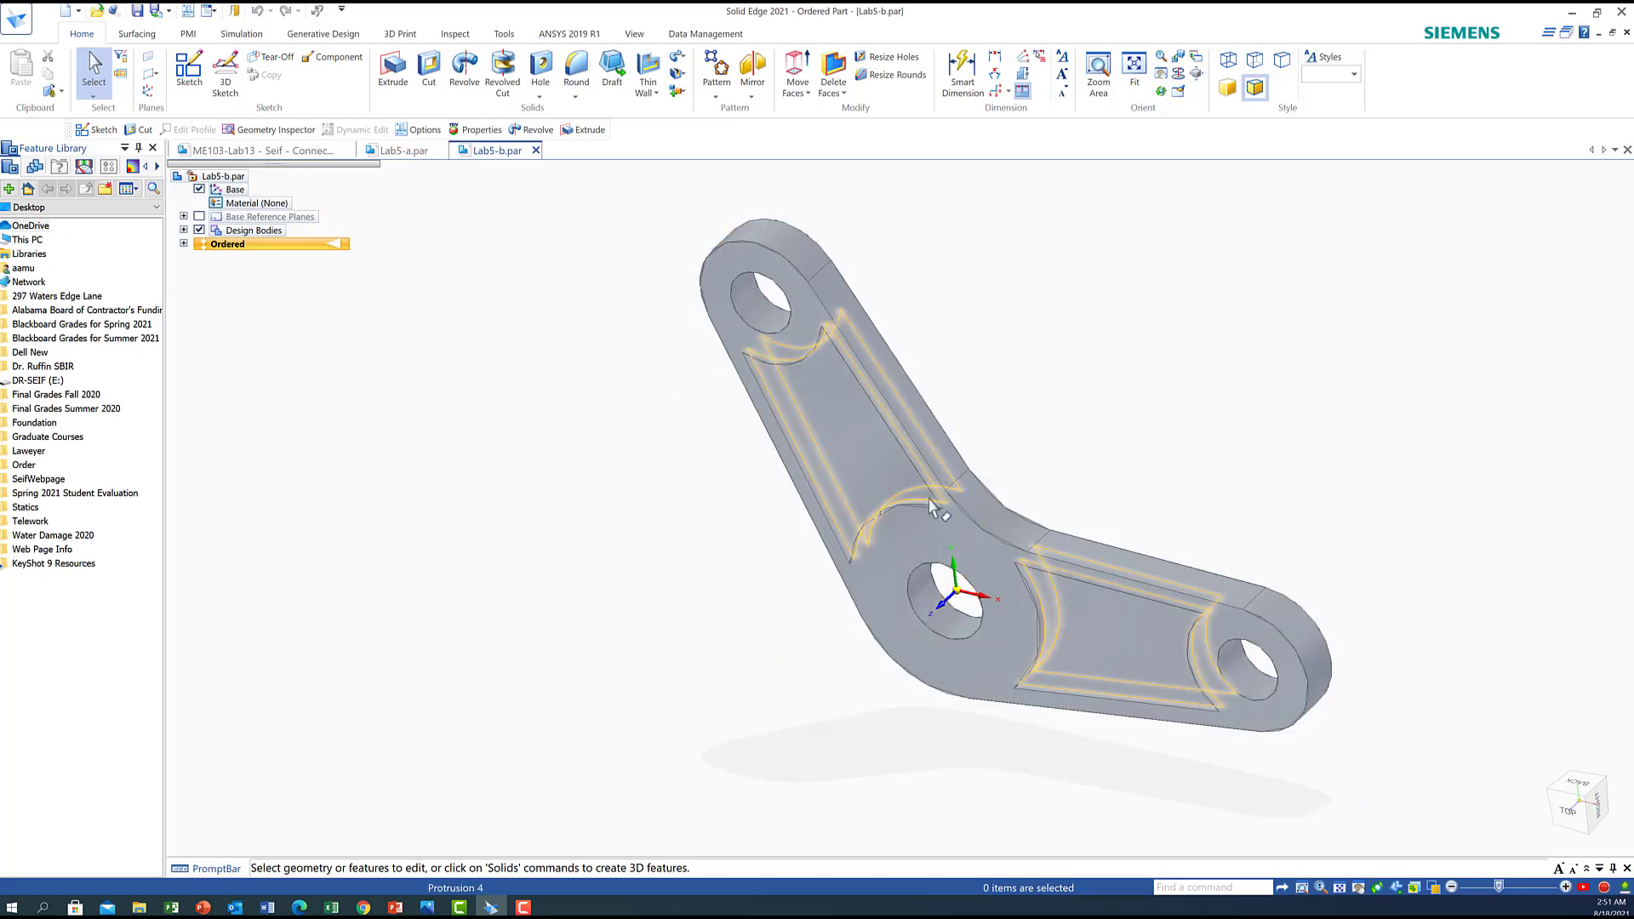
{"action": "middle_click_drag", "start_coordinate": [1241, 383], "coordinate": [1273, 344]}
{"action": "scroll", "coordinate": [1272, 344], "scroll_direction": "down", "scroll_amount": 5}
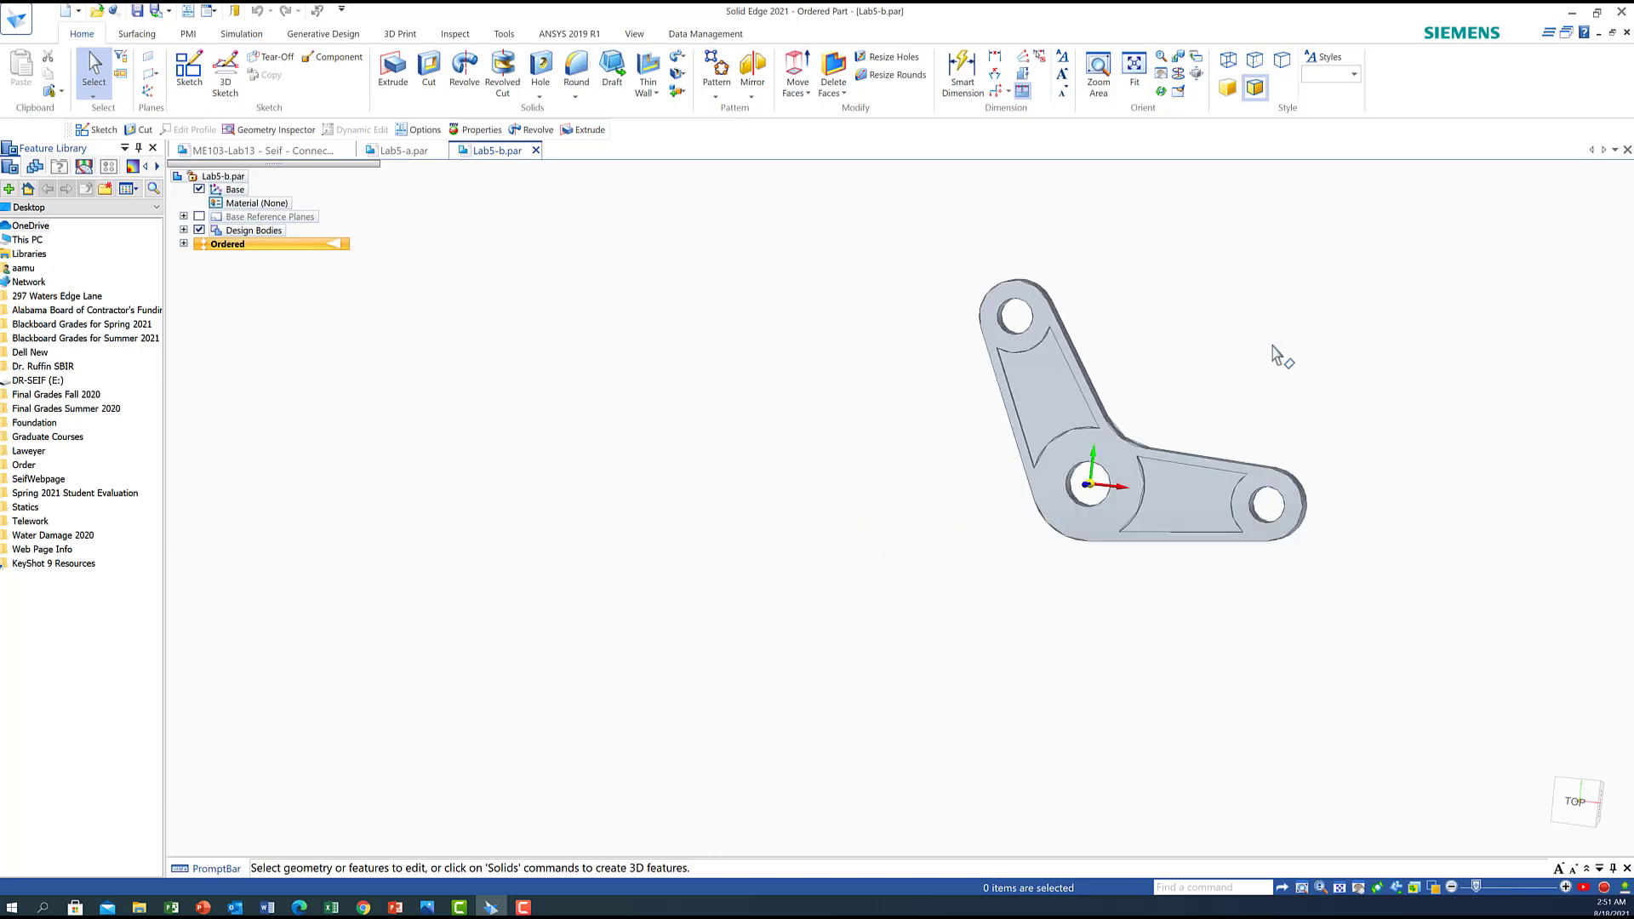
{"action": "left_click", "coordinate": [1136, 68]}
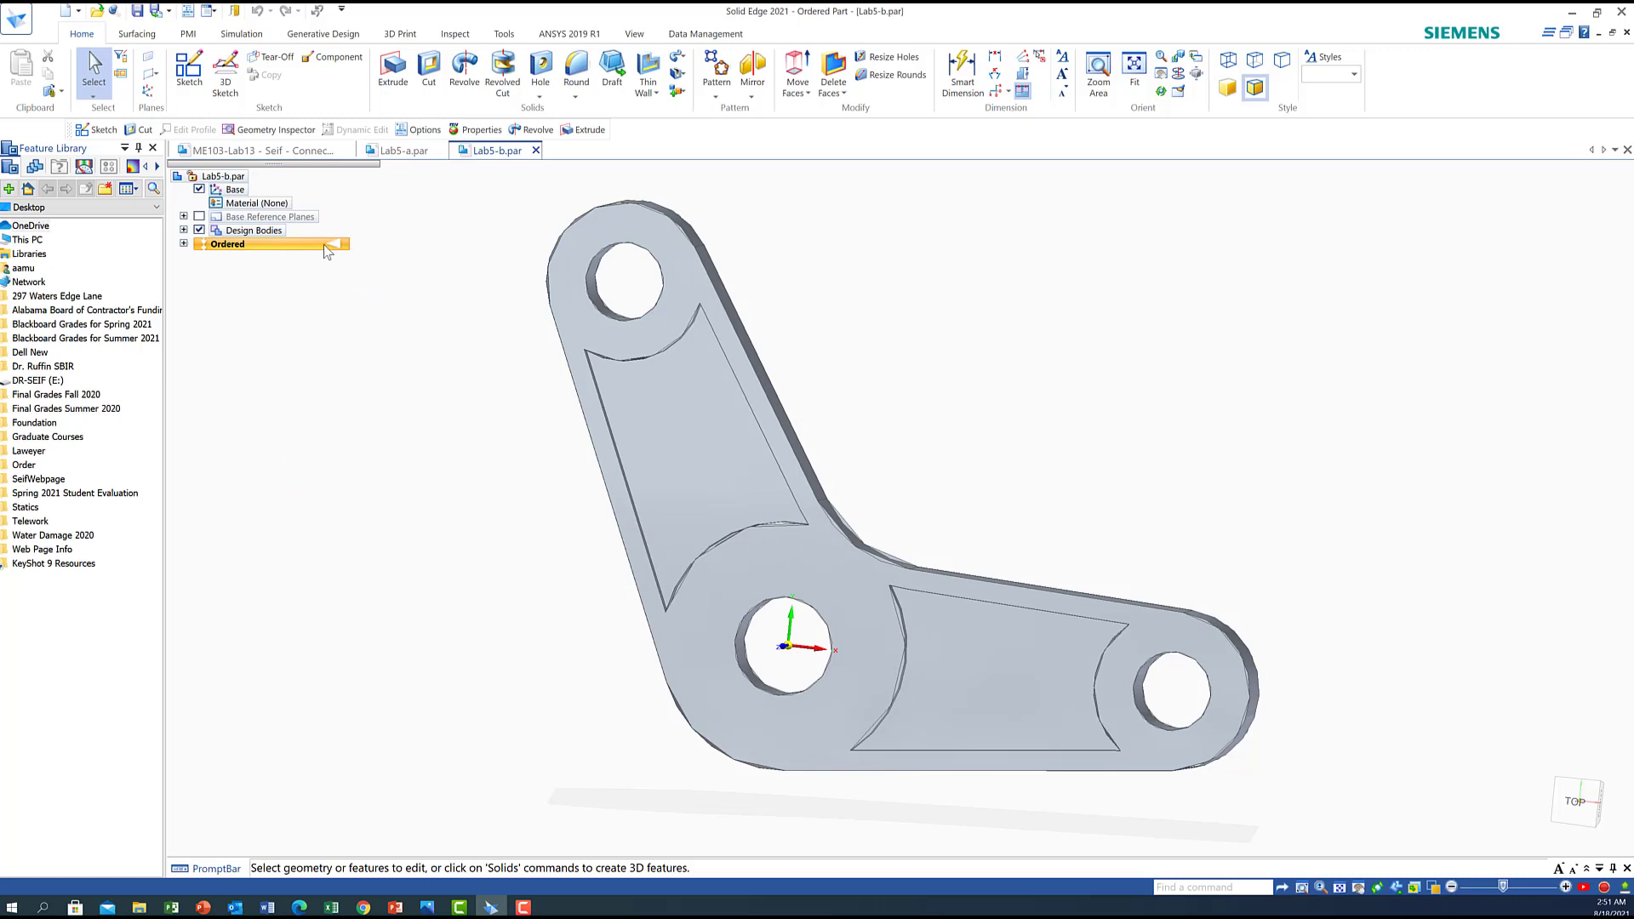
- Set the arc smoothness to 10 in the view options of Solid Edge and apply it
{"action": "left_click", "coordinate": [16, 22]}
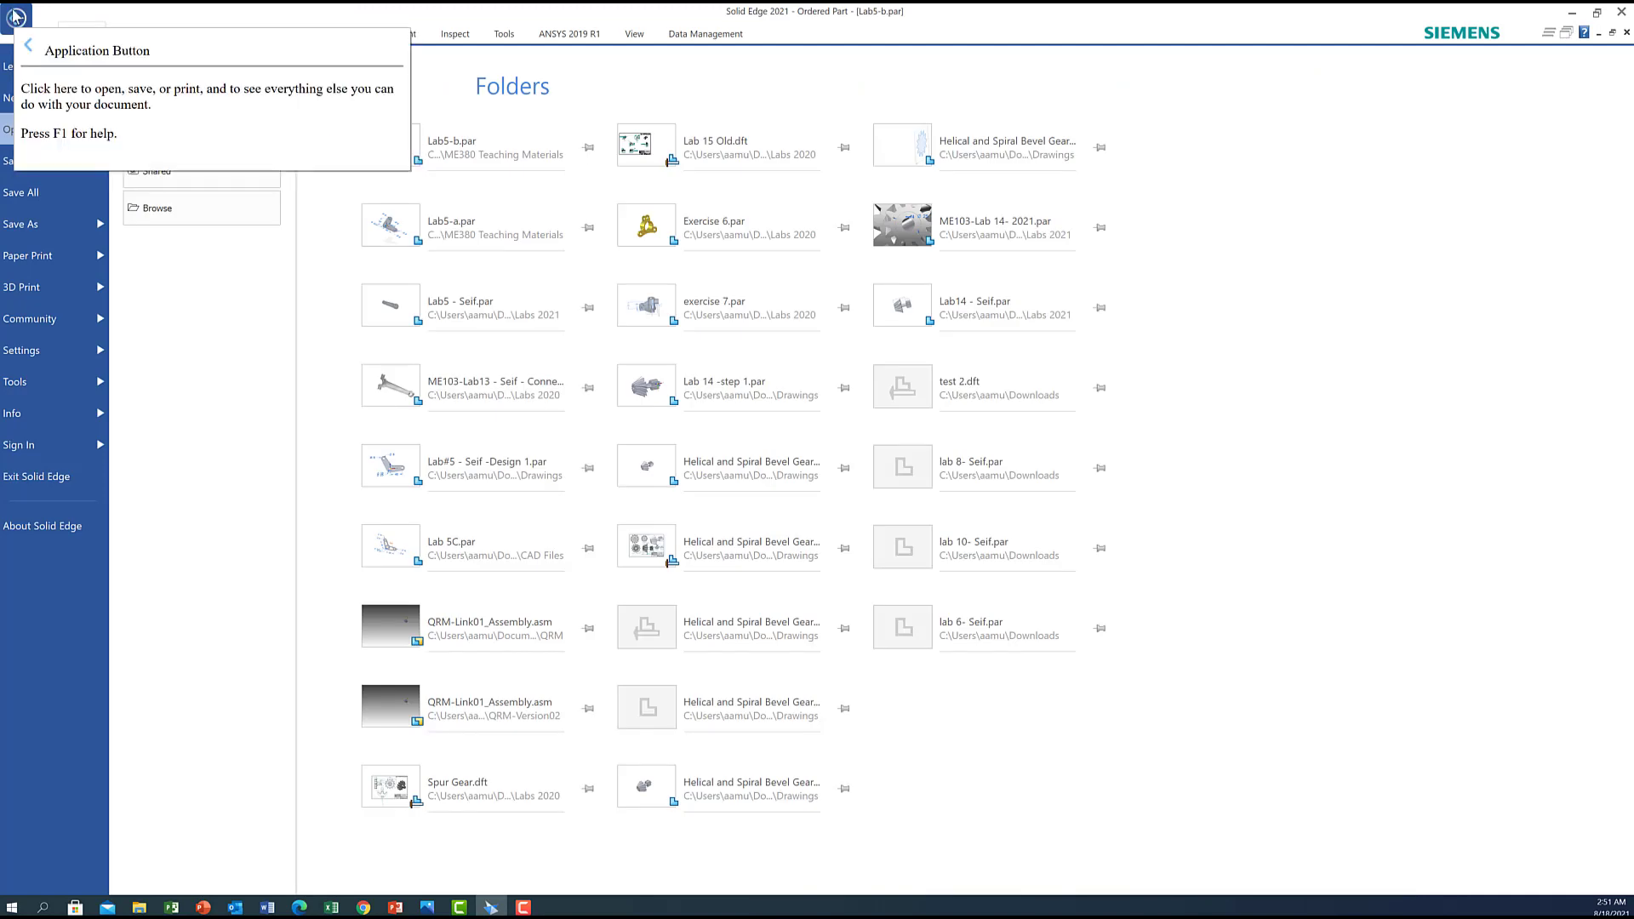
{"action": "left_click", "coordinate": [30, 353]}
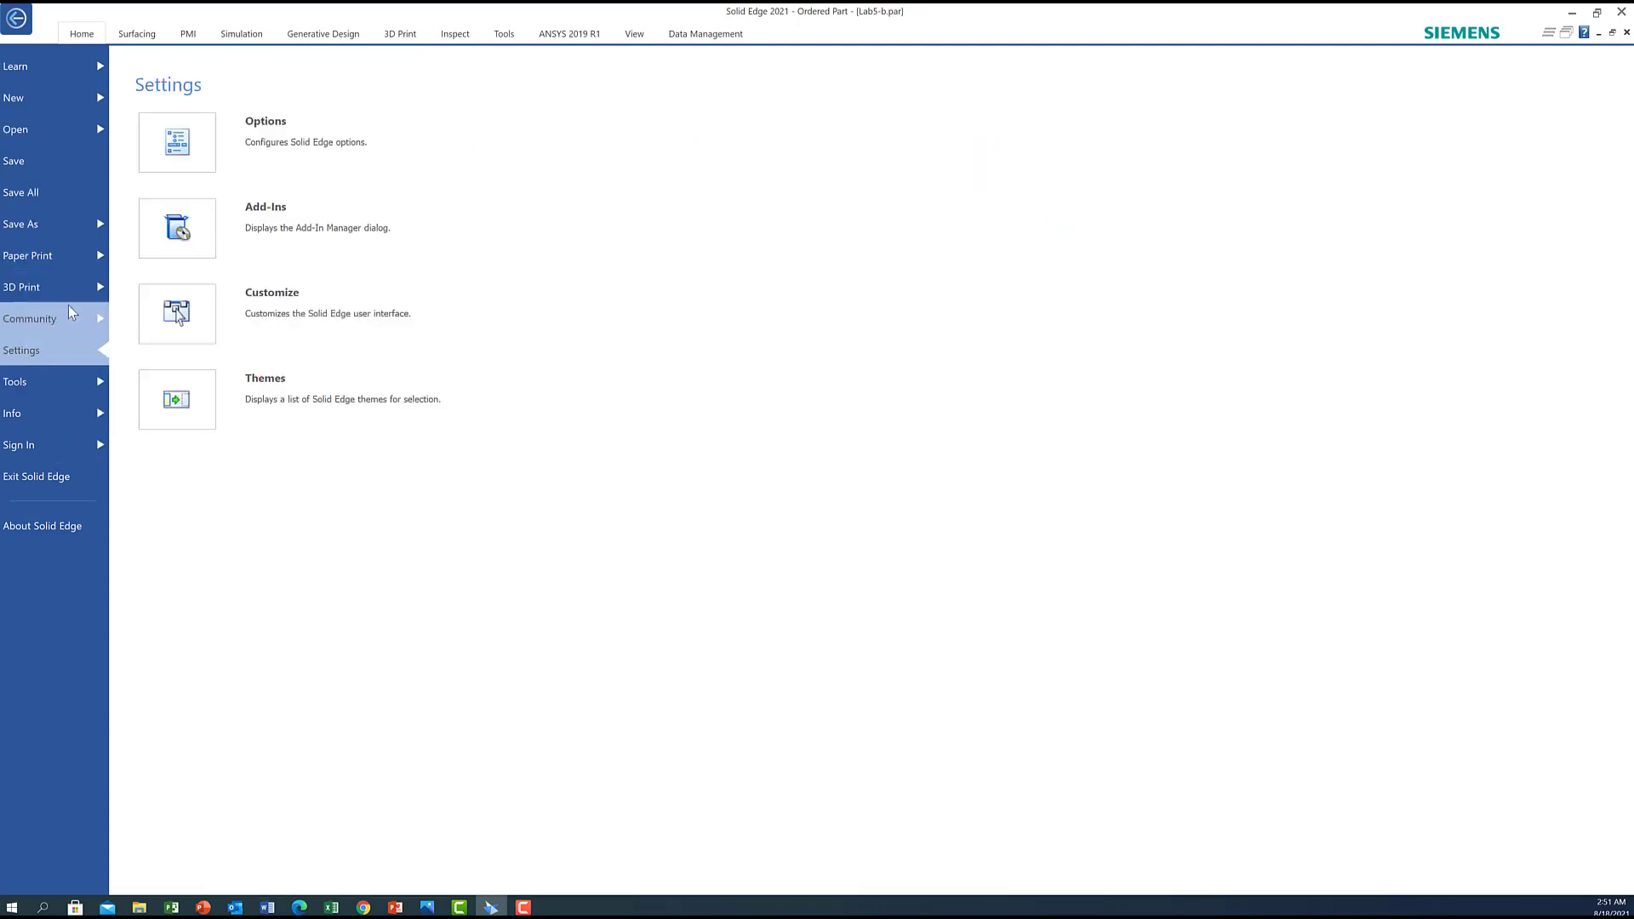
{"action": "left_click", "coordinate": [238, 128]}
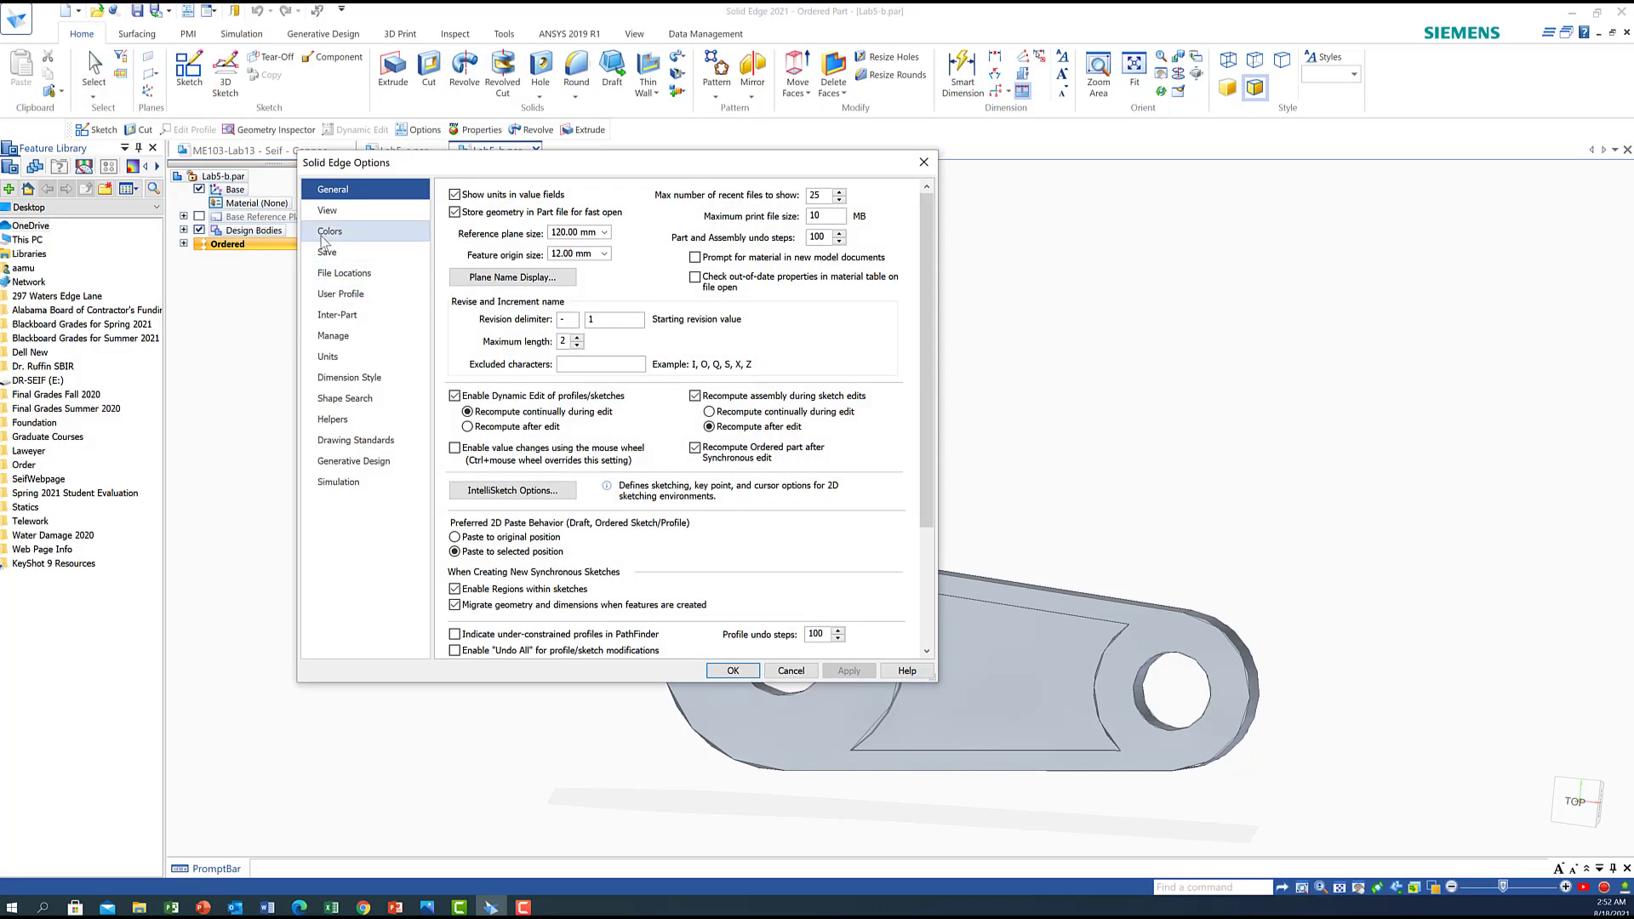
{"action": "left_click", "coordinate": [326, 212]}
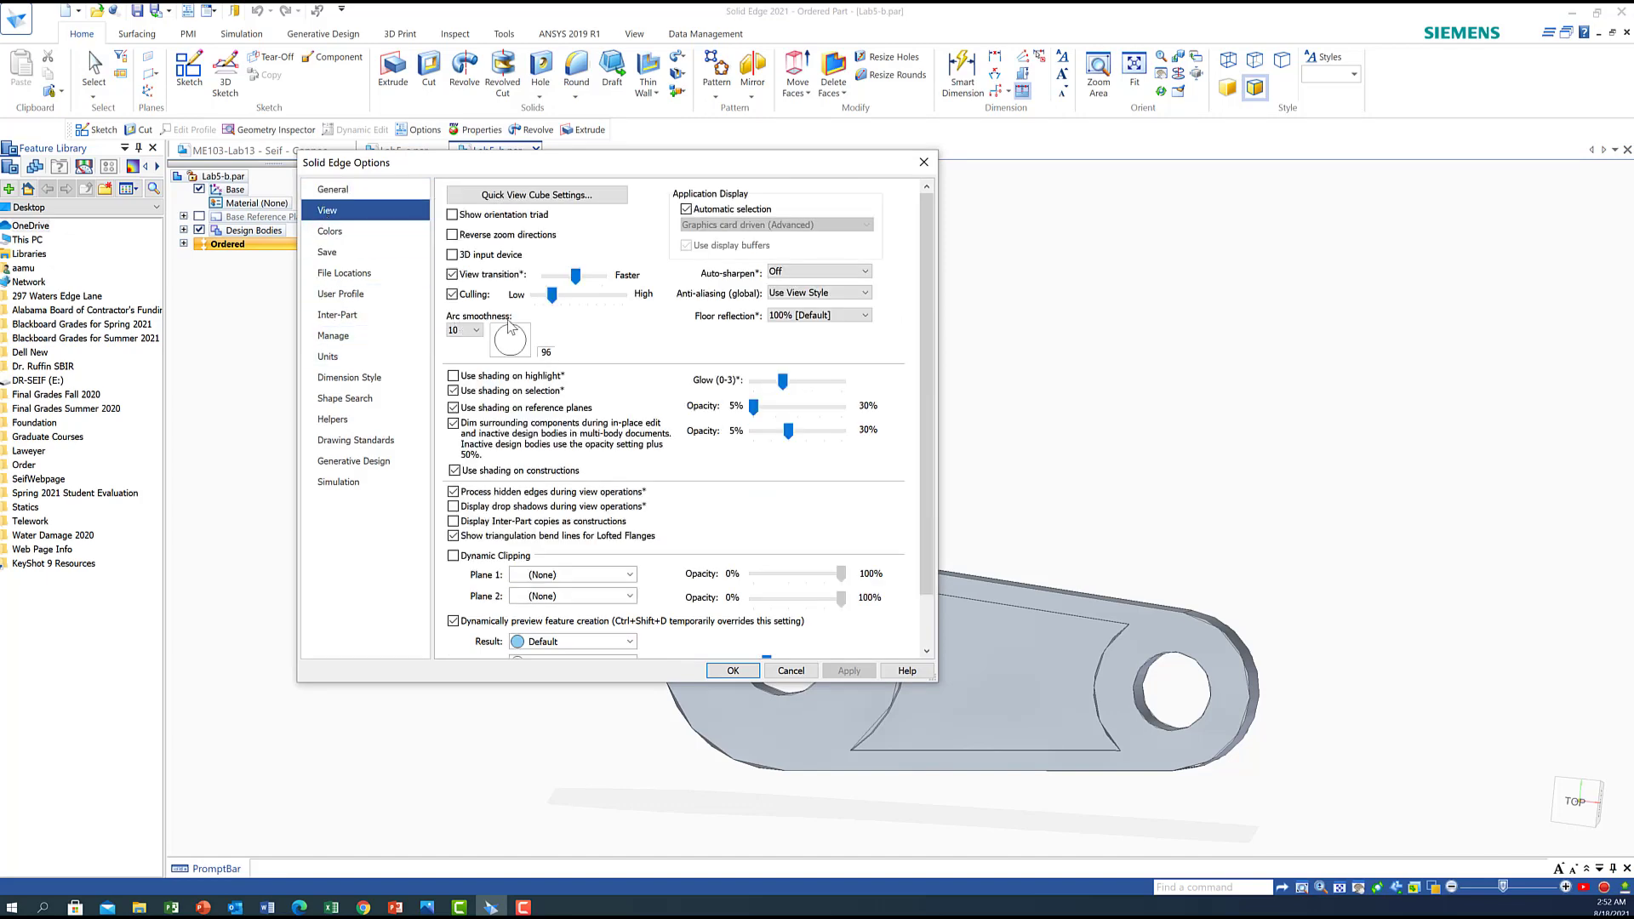
{"action": "left_click", "coordinate": [463, 333]}
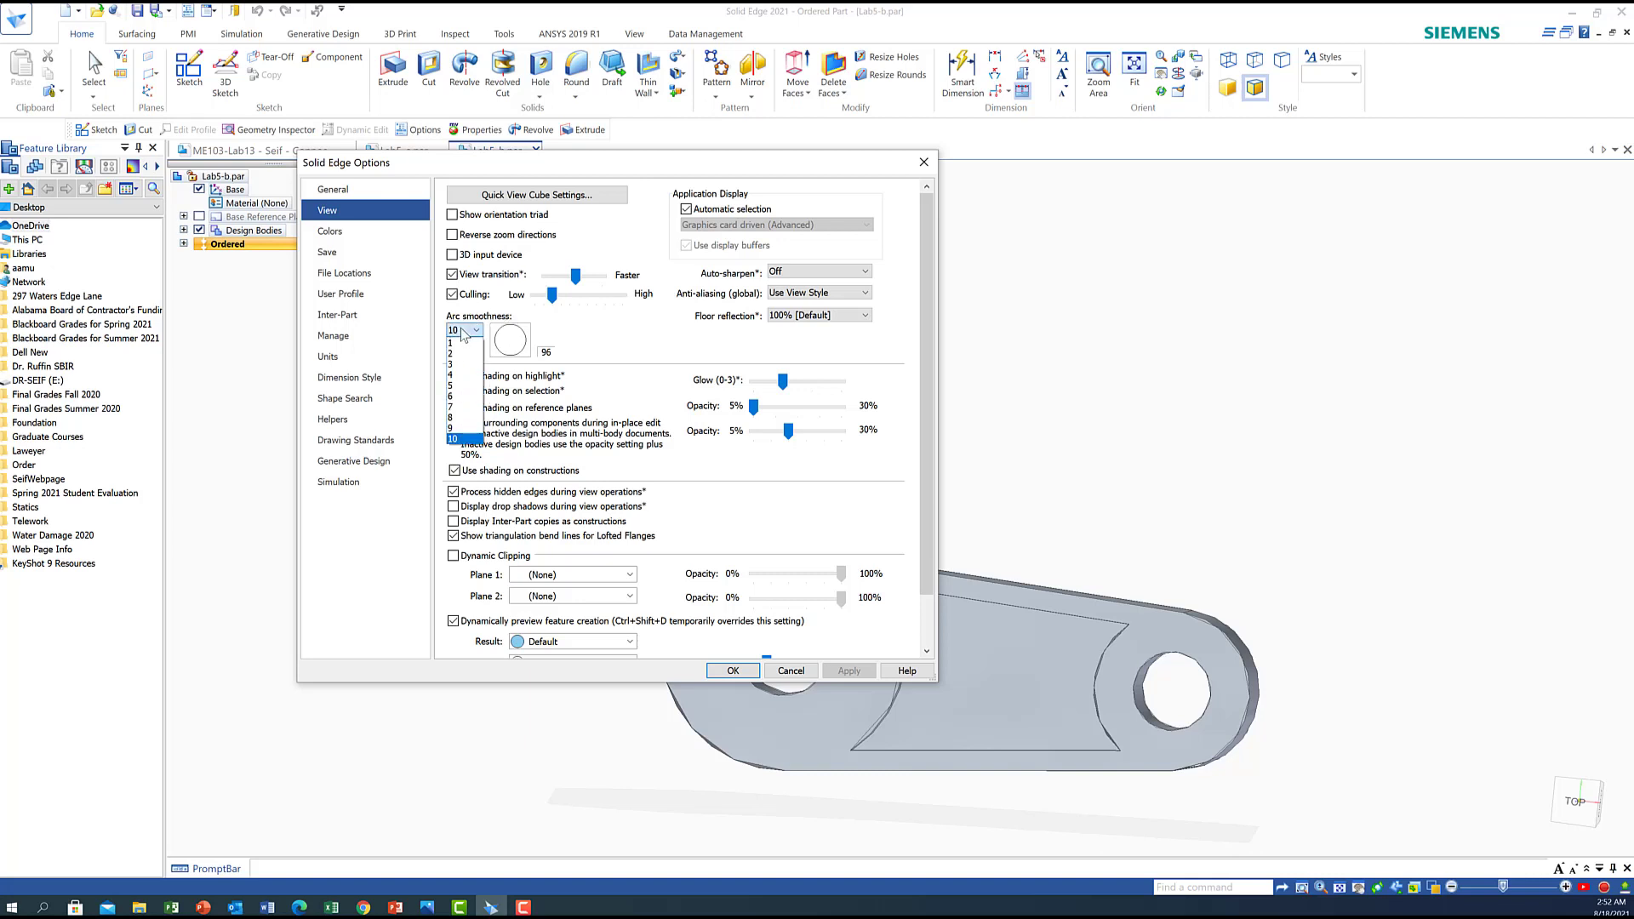
{"action": "left_click", "coordinate": [454, 440]}
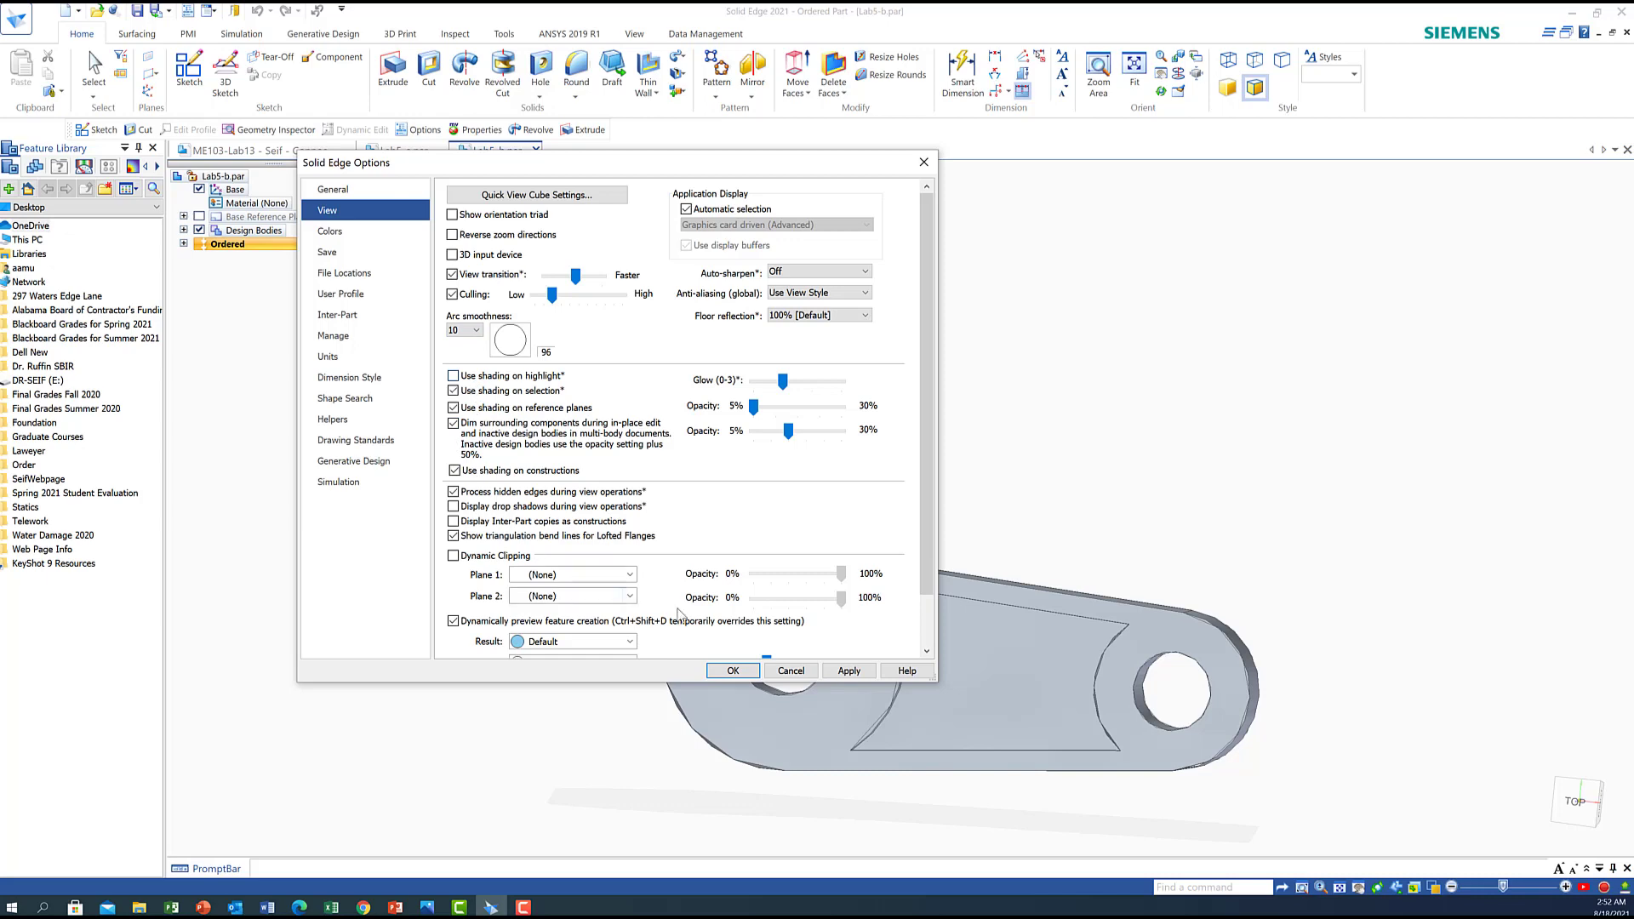
{"action": "left_click", "coordinate": [848, 671]}
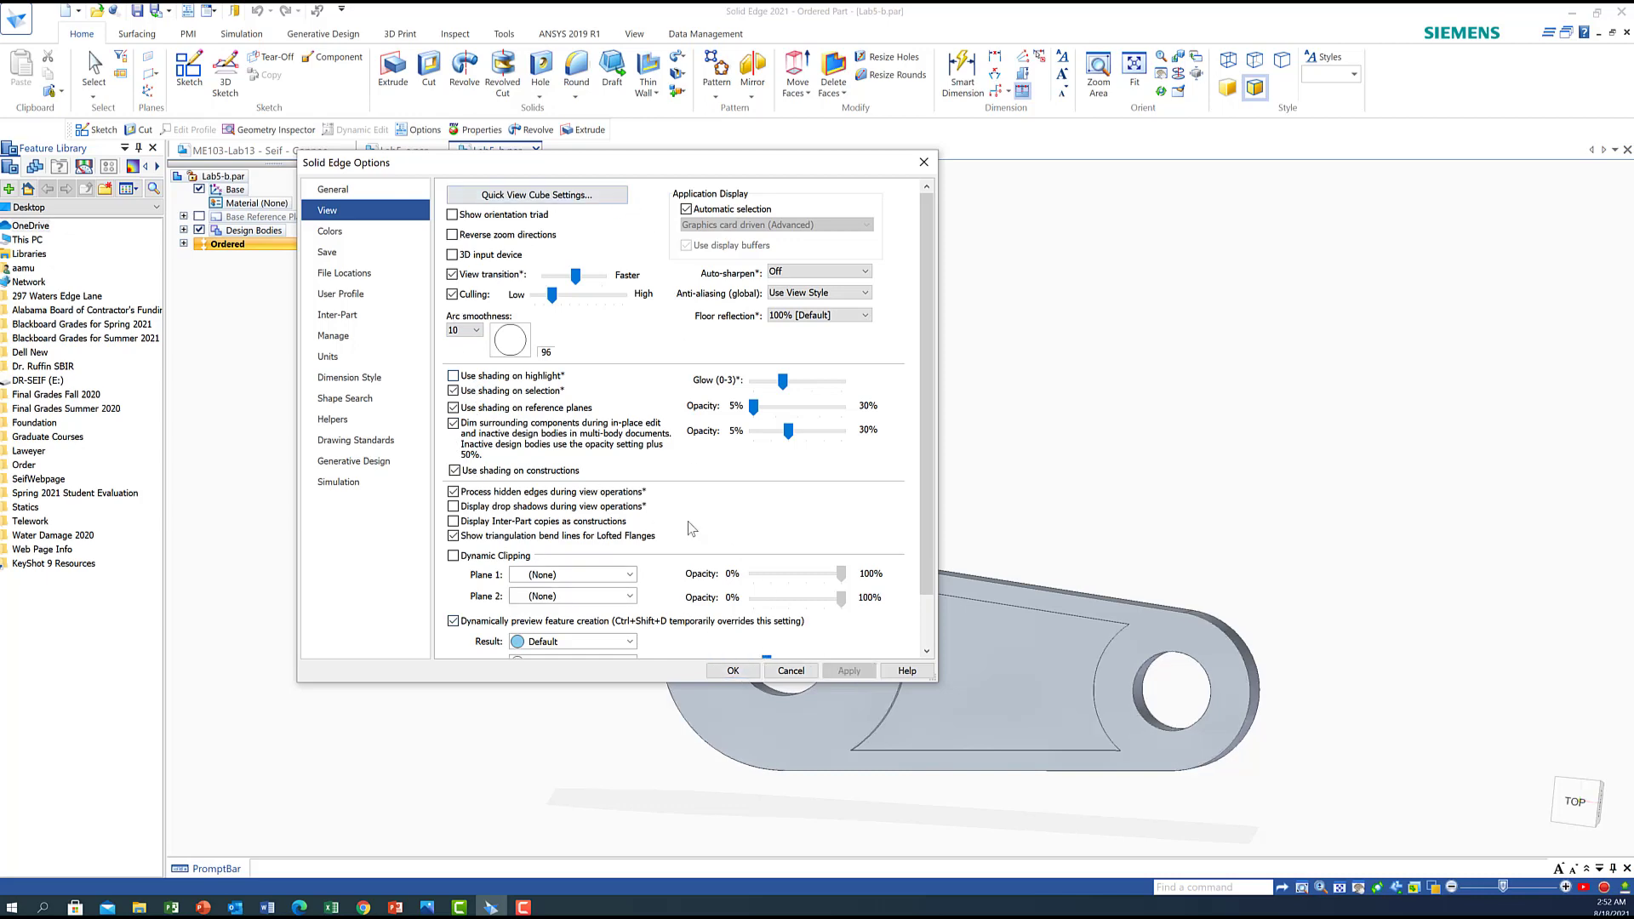
{"action": "left_click", "coordinate": [726, 672]}
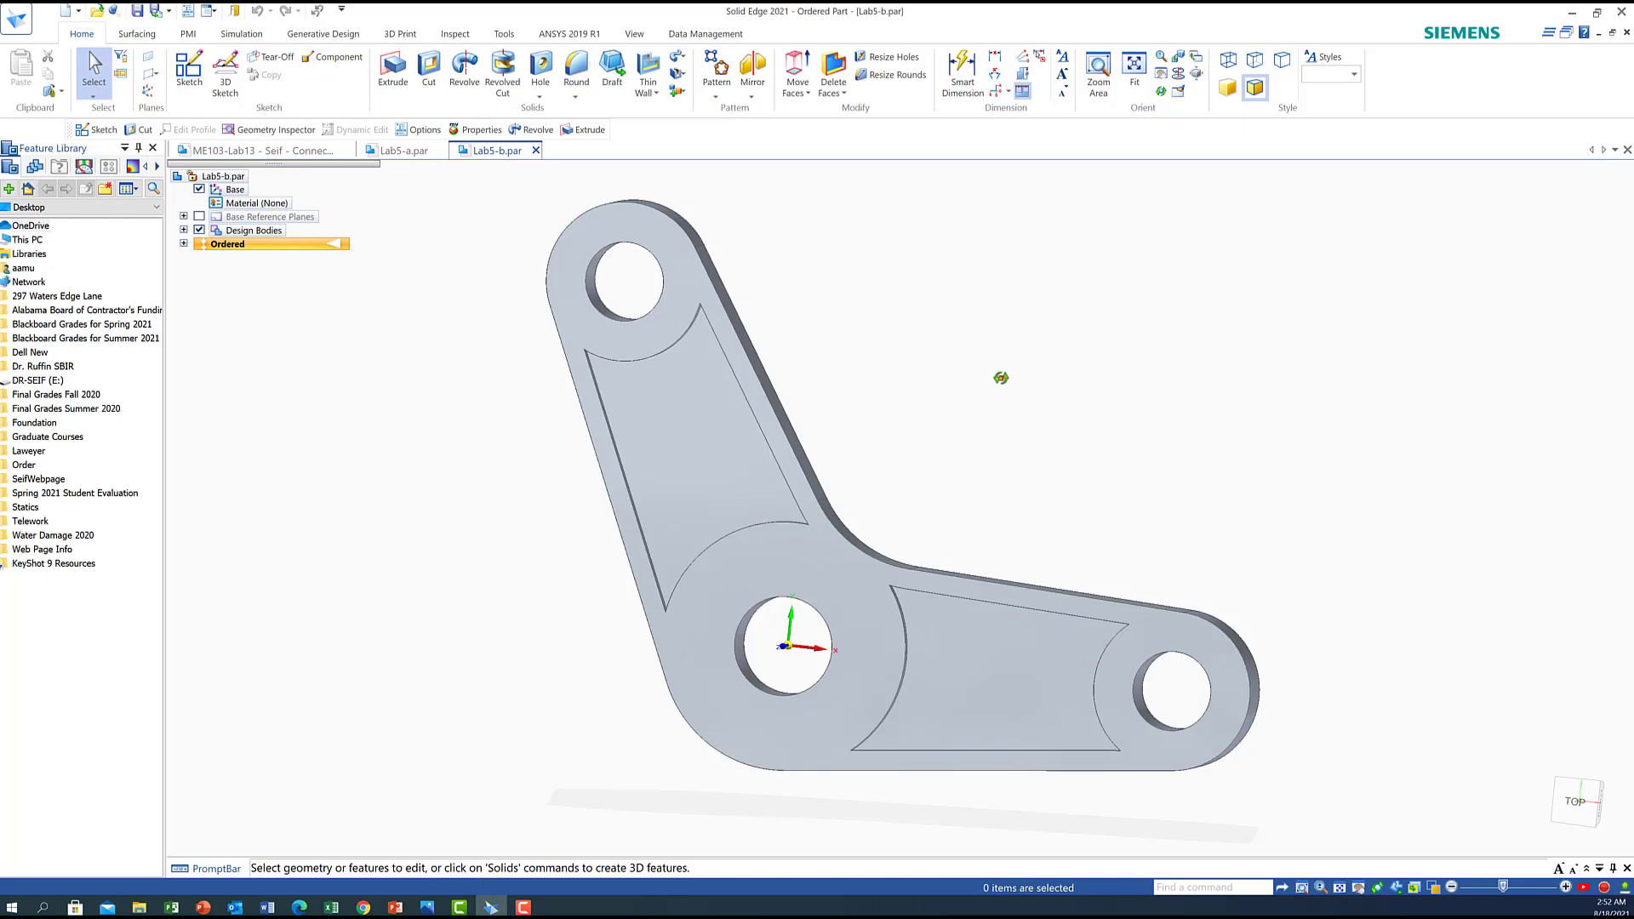
- Select the entire bell-crank part in Lab5-b.par and open its physical properties, moving the dialog clear of the part
{"action": "mouse_move", "coordinate": [1000, 376]}
{"action": "middle_mouse_down"}
{"action": "mouse_move", "coordinate": [945, 442]}
{"action": "mouse_move", "coordinate": [1079, 282]}
{"action": "mouse_move", "coordinate": [1095, 237]}
{"action": "mouse_move", "coordinate": [1080, 273]}
{"action": "mouse_move", "coordinate": [941, 381]}
{"action": "mouse_move", "coordinate": [1004, 391]}
{"action": "mouse_move", "coordinate": [1013, 365]}
{"action": "mouse_move", "coordinate": [1000, 354]}
{"action": "mouse_move", "coordinate": [1030, 410]}
{"action": "mouse_move", "coordinate": [1003, 398]}
{"action": "mouse_move", "coordinate": [1007, 380]}
{"action": "middle_mouse_up"}
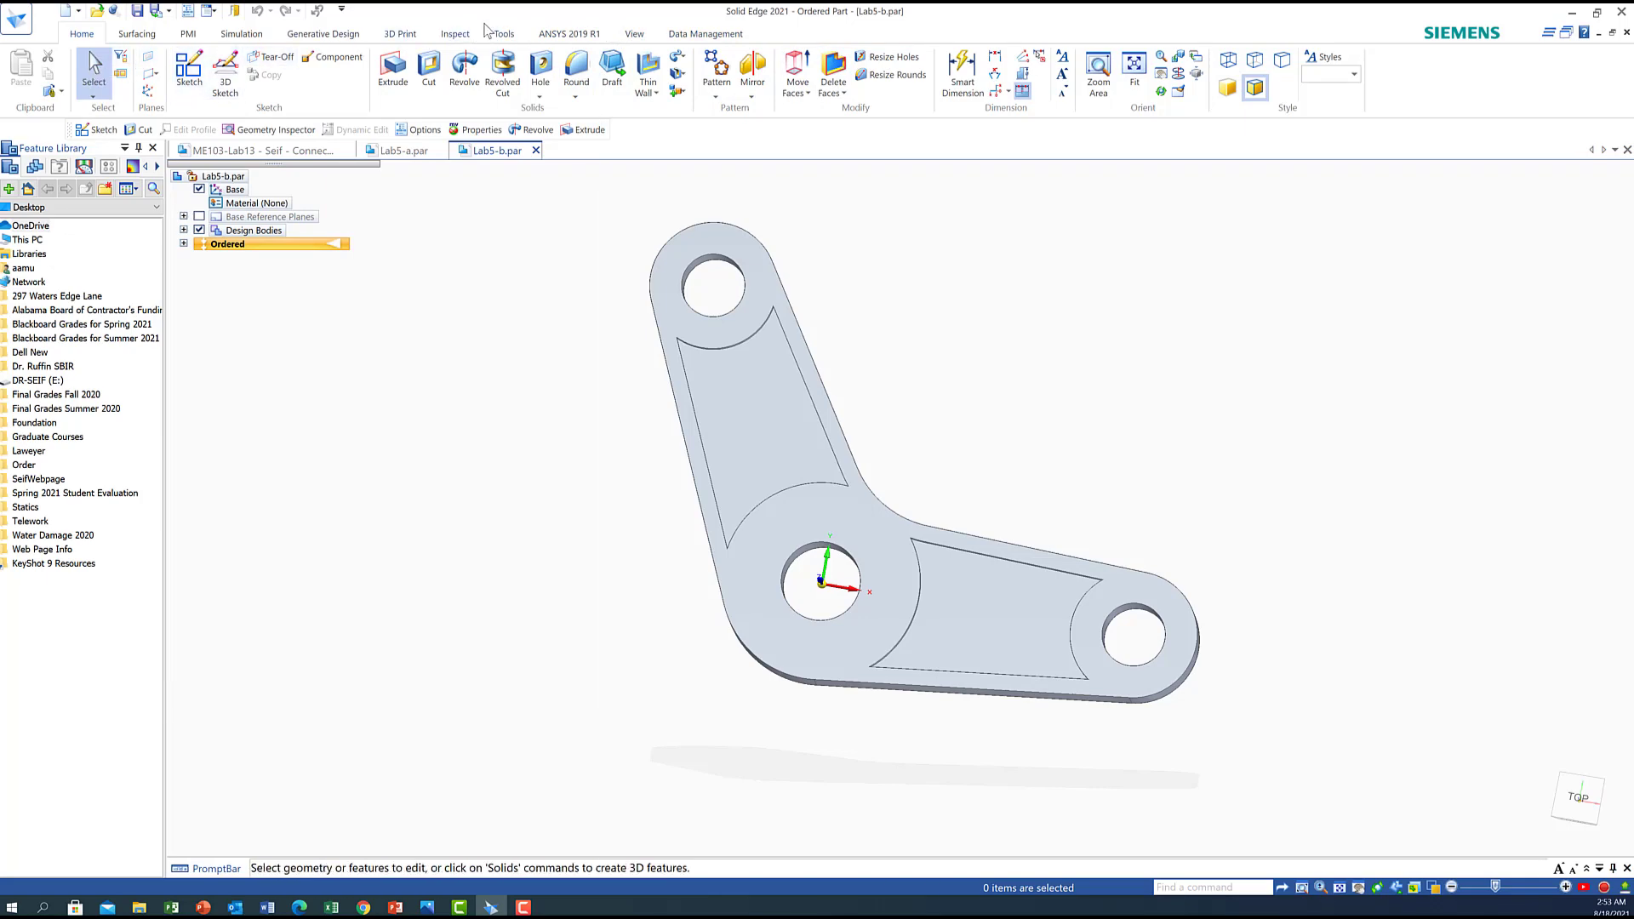
{"action": "left_click", "coordinate": [454, 34]}
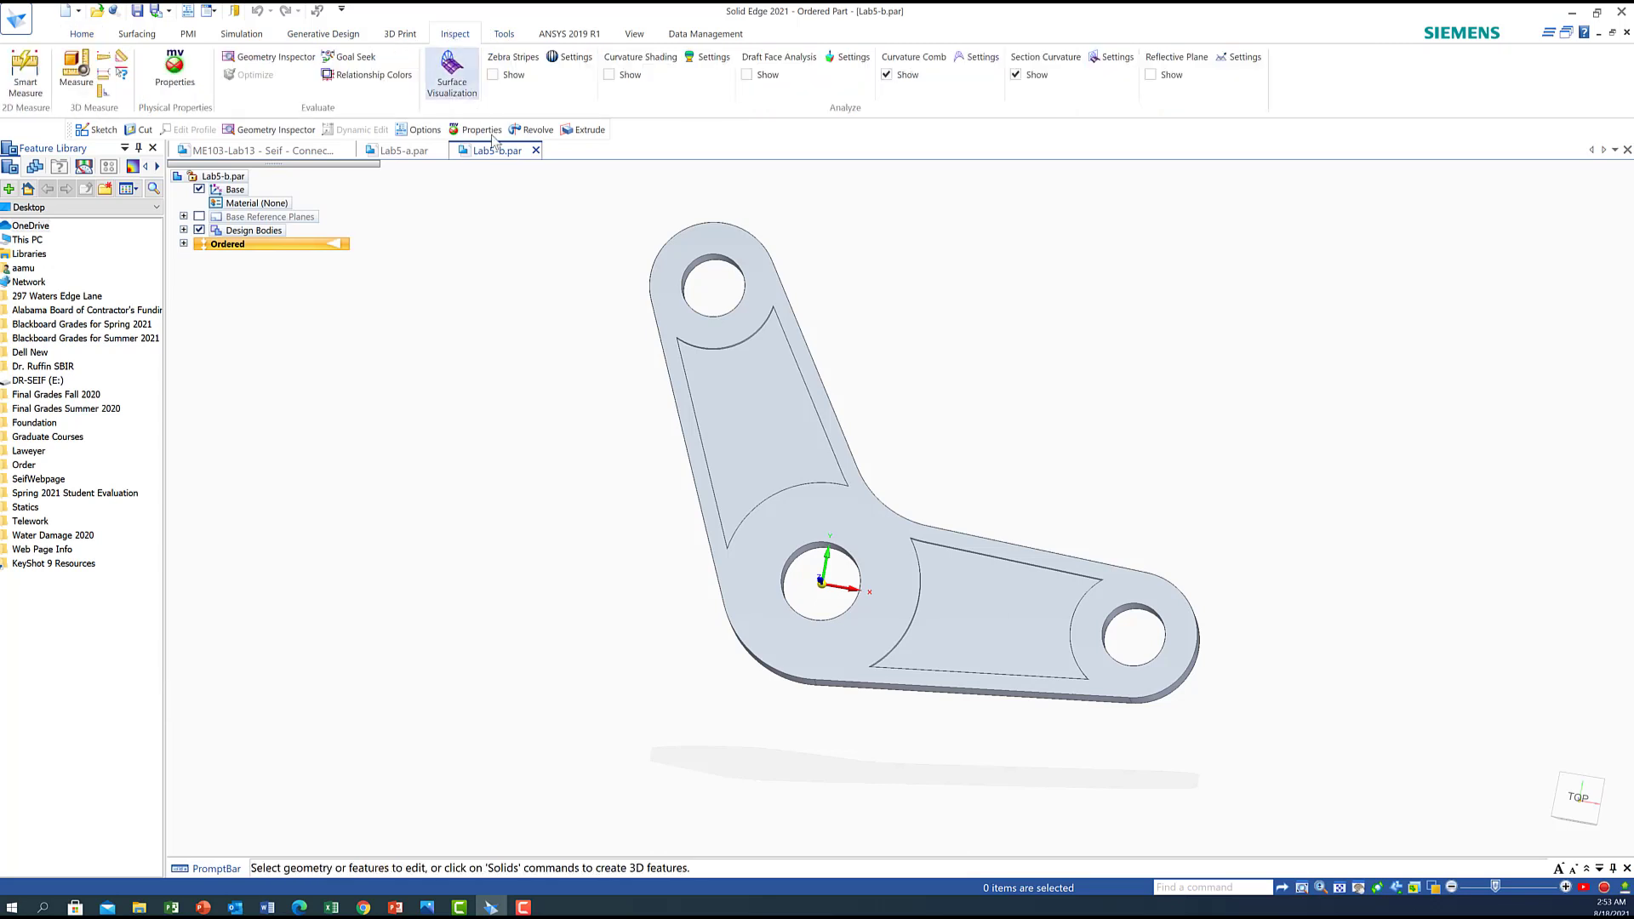
{"action": "left_click_drag", "start_coordinate": [538, 204], "coordinate": [1277, 811]}
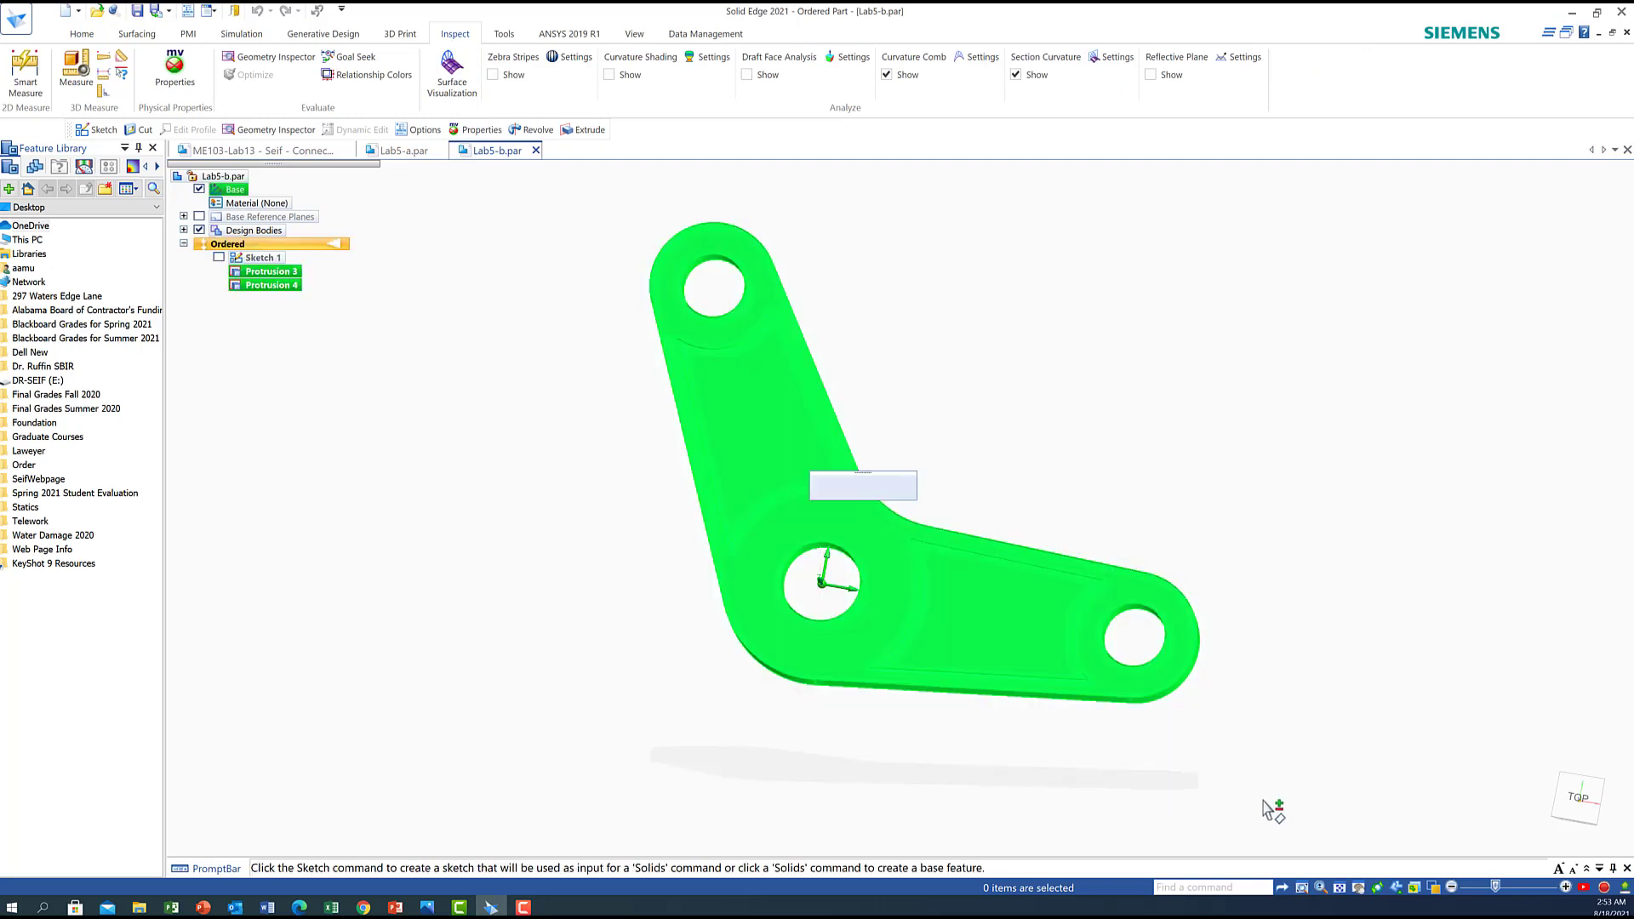
{"action": "left_click", "coordinate": [174, 68]}
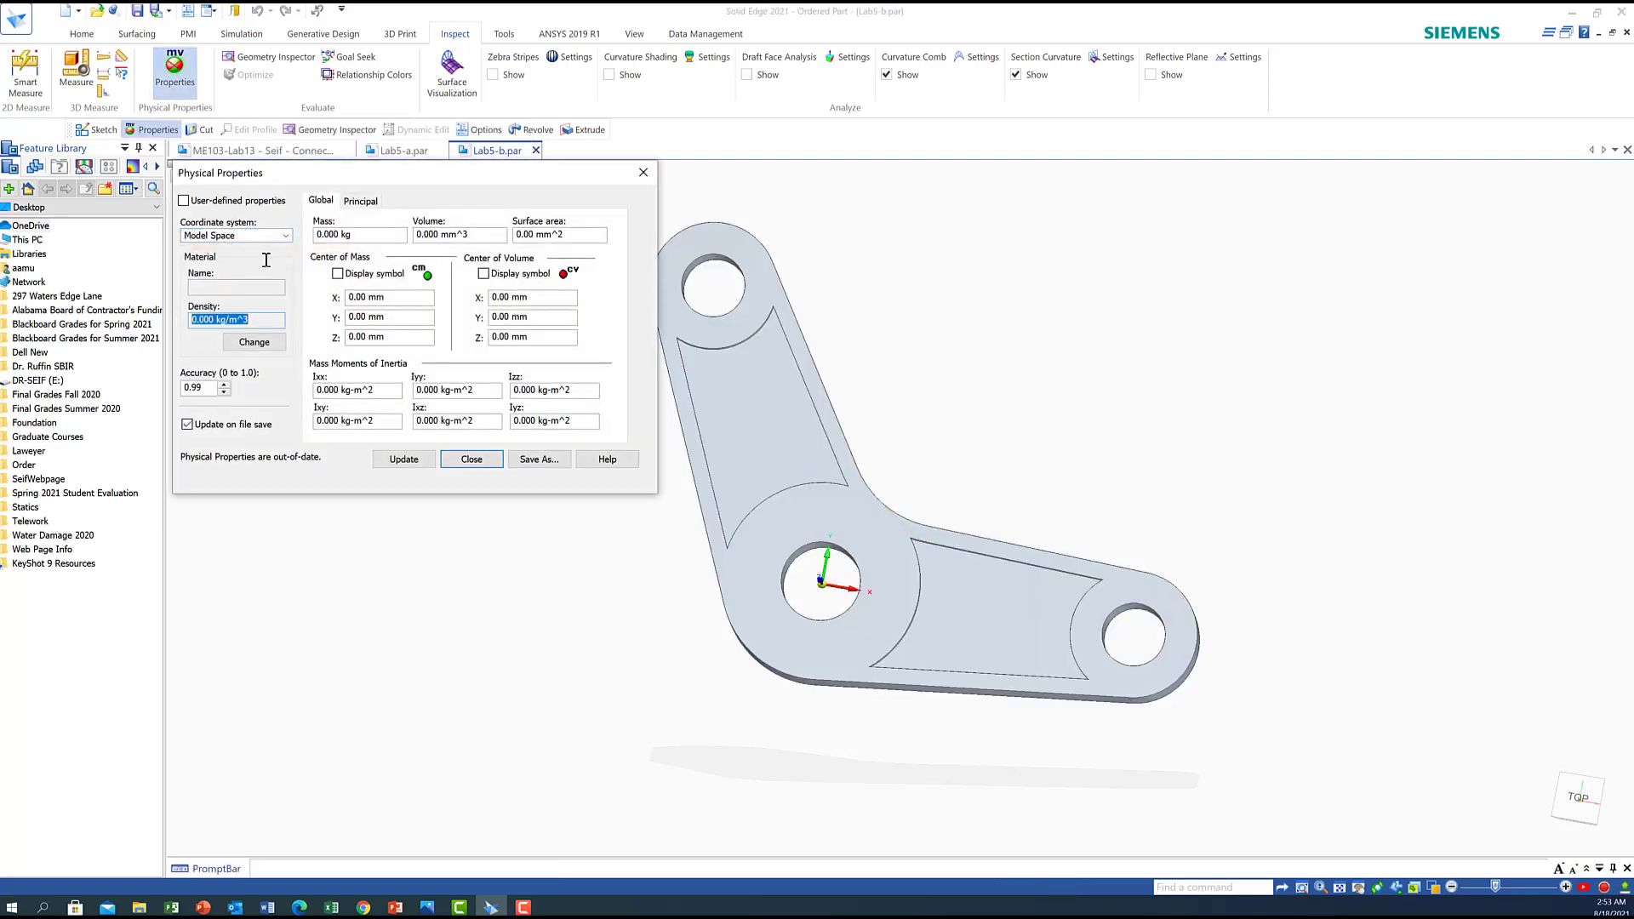
{"action": "left_click_drag", "start_coordinate": [370, 175], "coordinate": [1183, 211]}
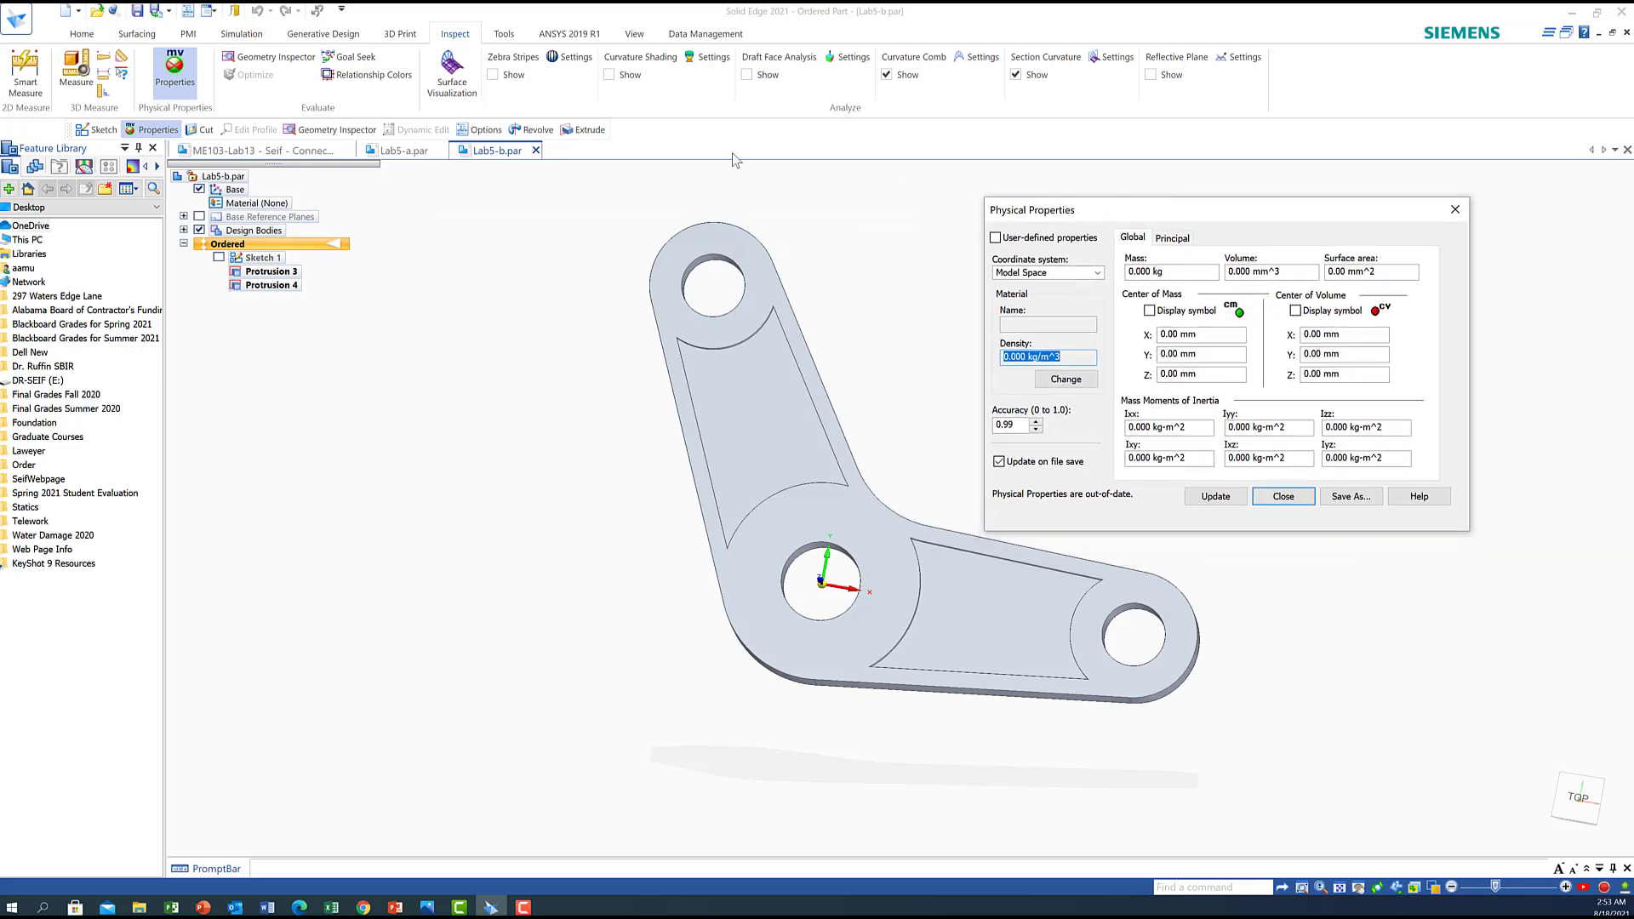
- Switch to Lab5-a.par, select the whole part and check its physical properties for the mass
{"action": "left_click", "coordinate": [403, 151]}
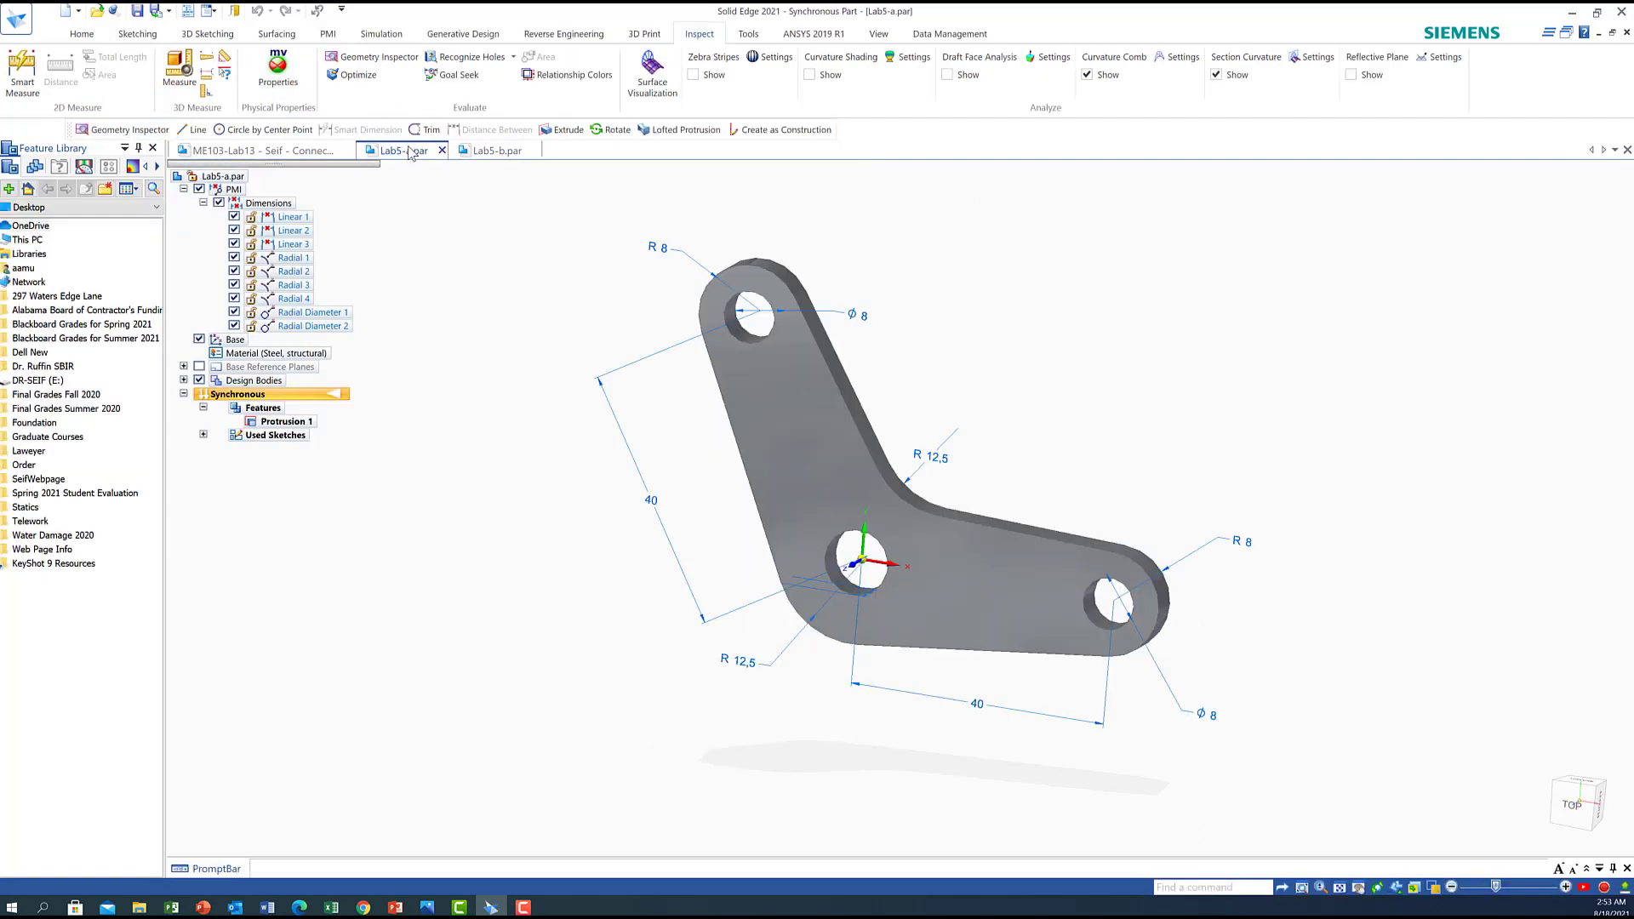
{"action": "key", "text": "ctrl+a"}
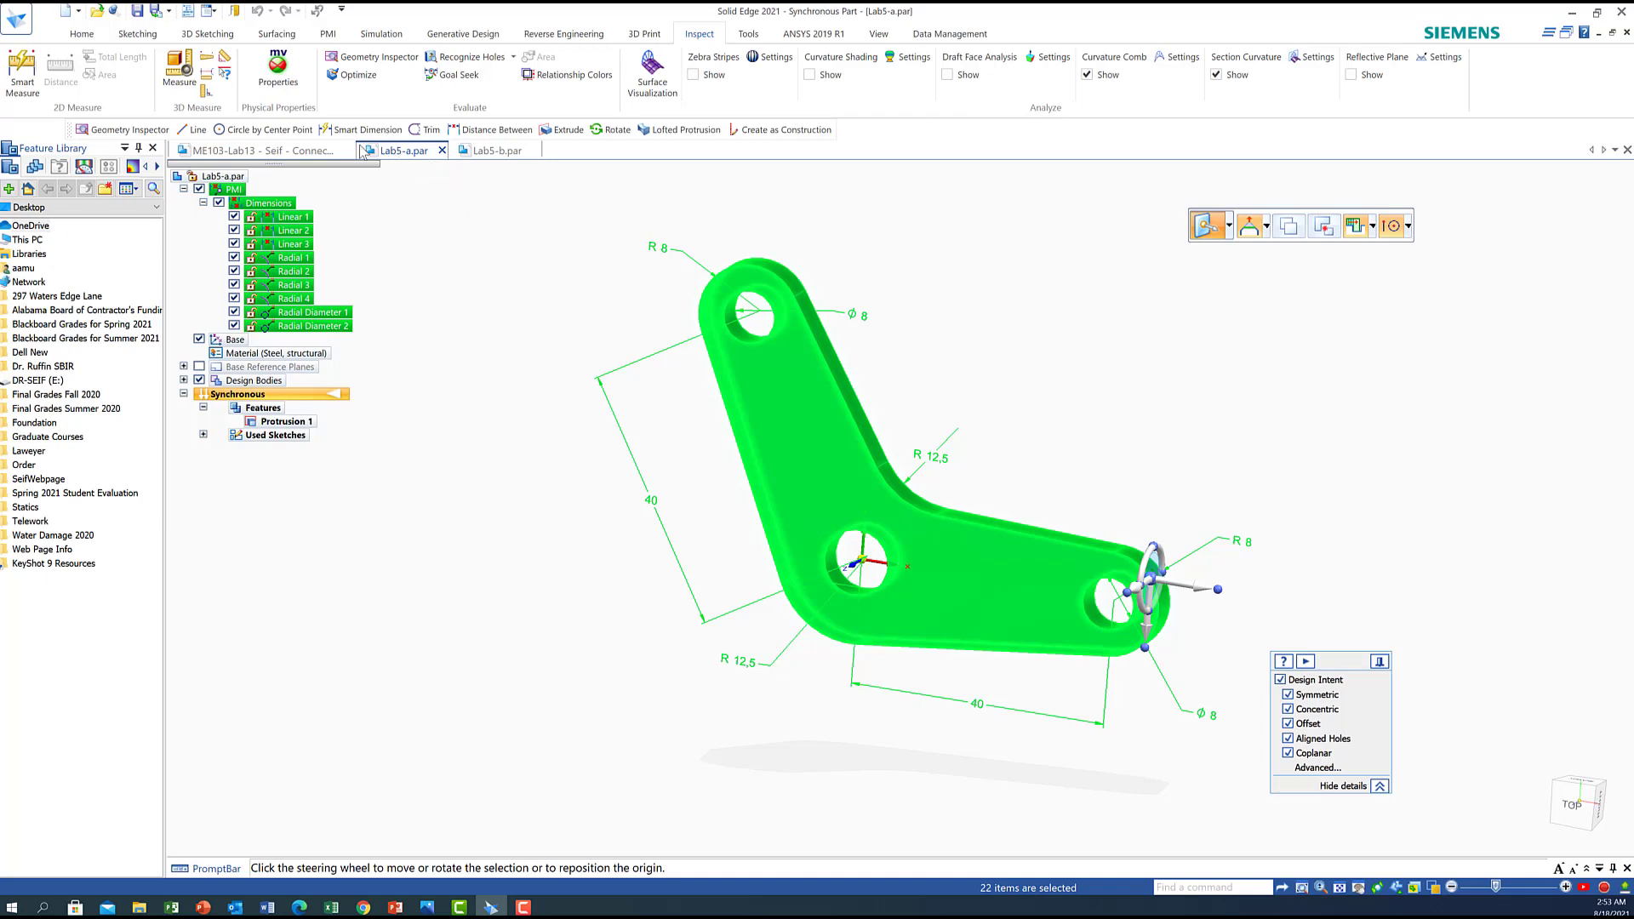
{"action": "left_click", "coordinate": [281, 73]}
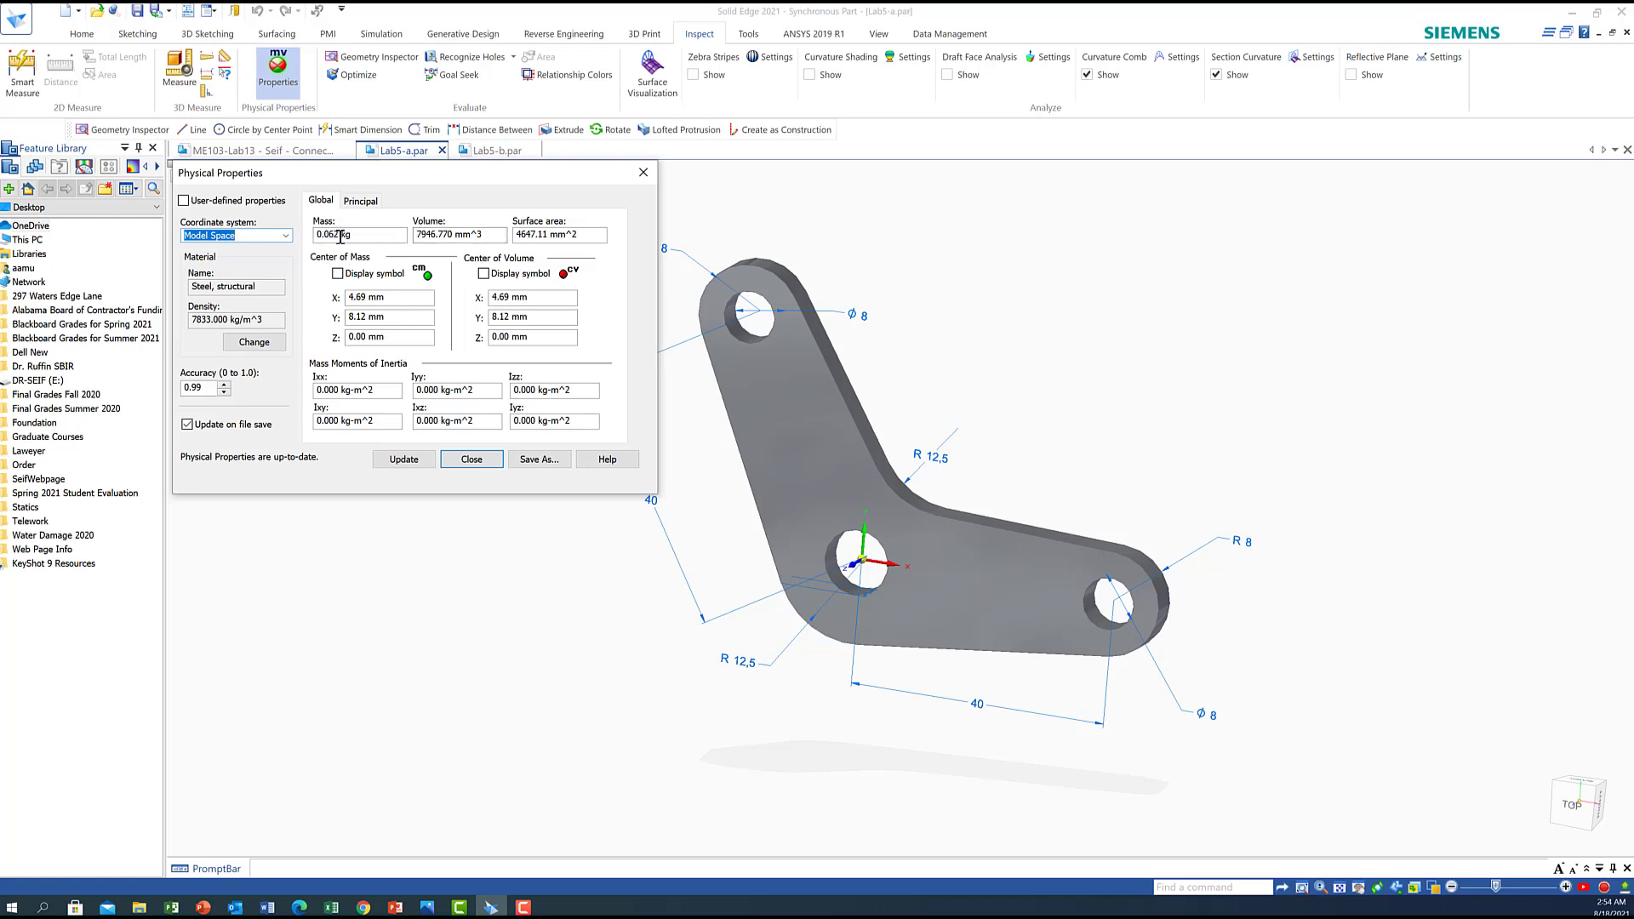
- Return to Lab5-b.par and apply the Steel, structural material through its physical properties, keeping the properties dialog clear of the part
{"action": "left_click", "coordinate": [491, 154]}
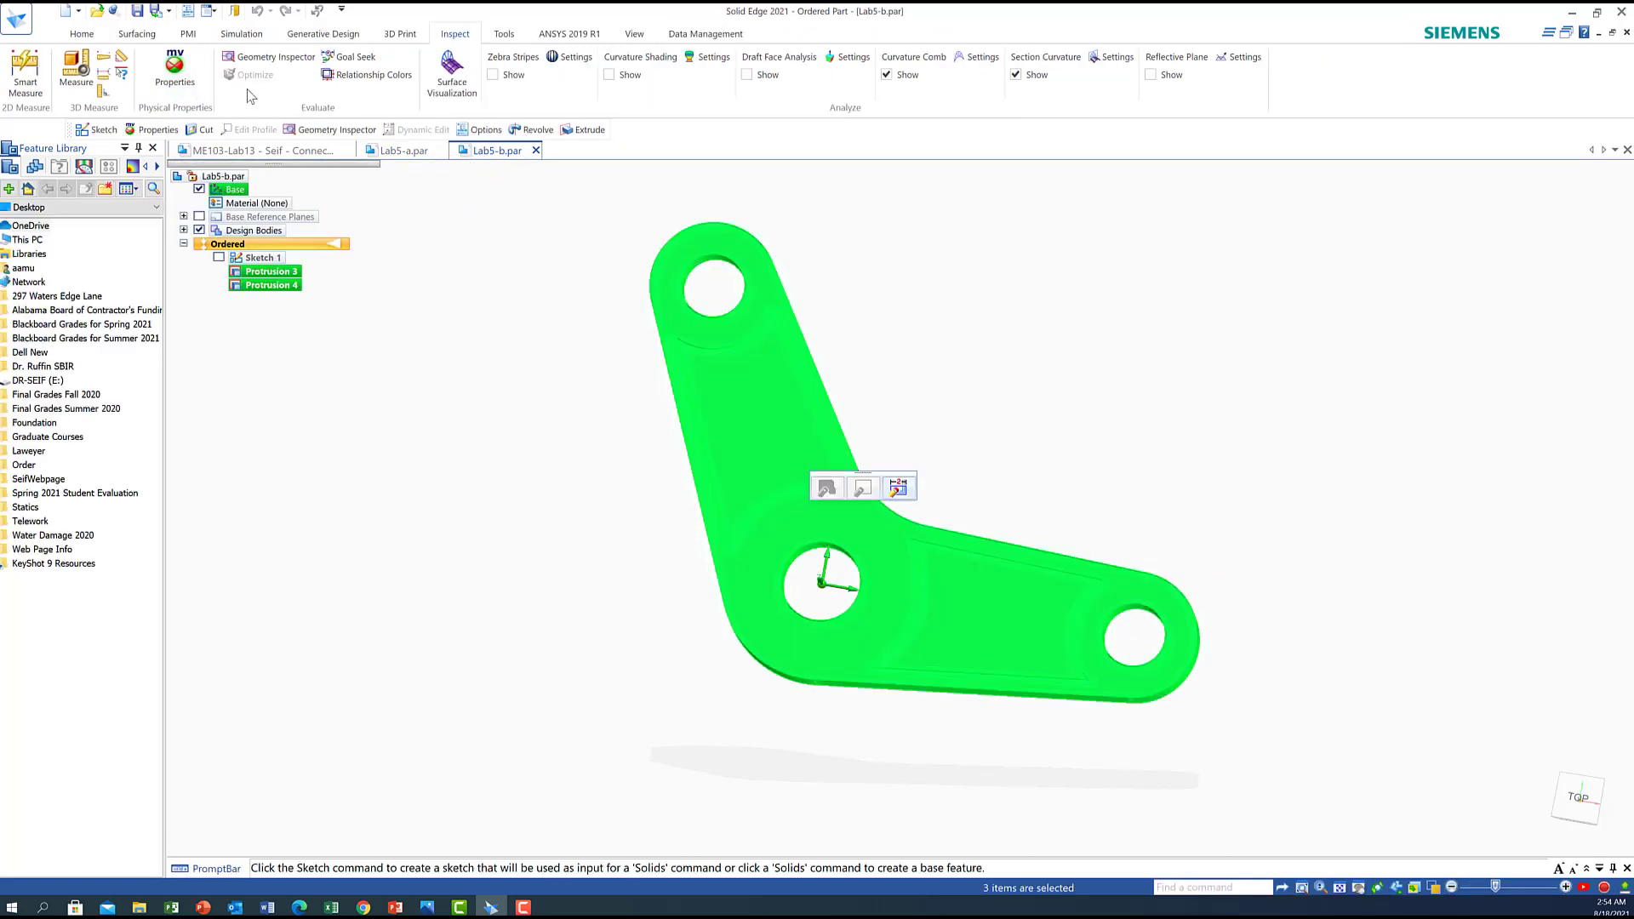
{"action": "left_click", "coordinate": [174, 70]}
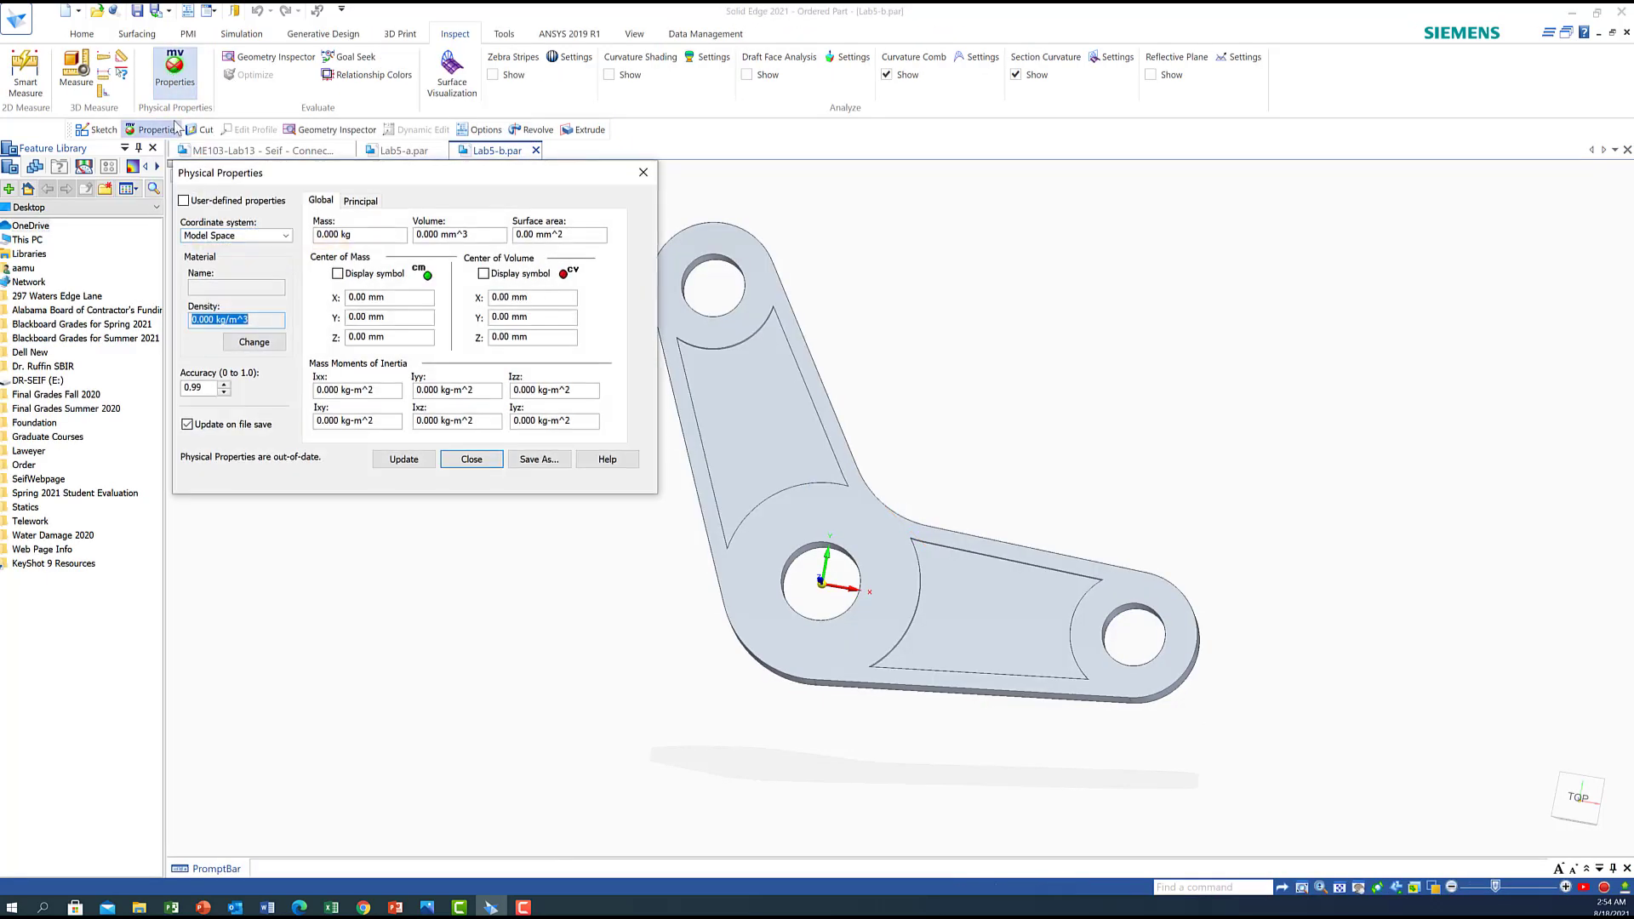
{"action": "left_click", "coordinate": [253, 342]}
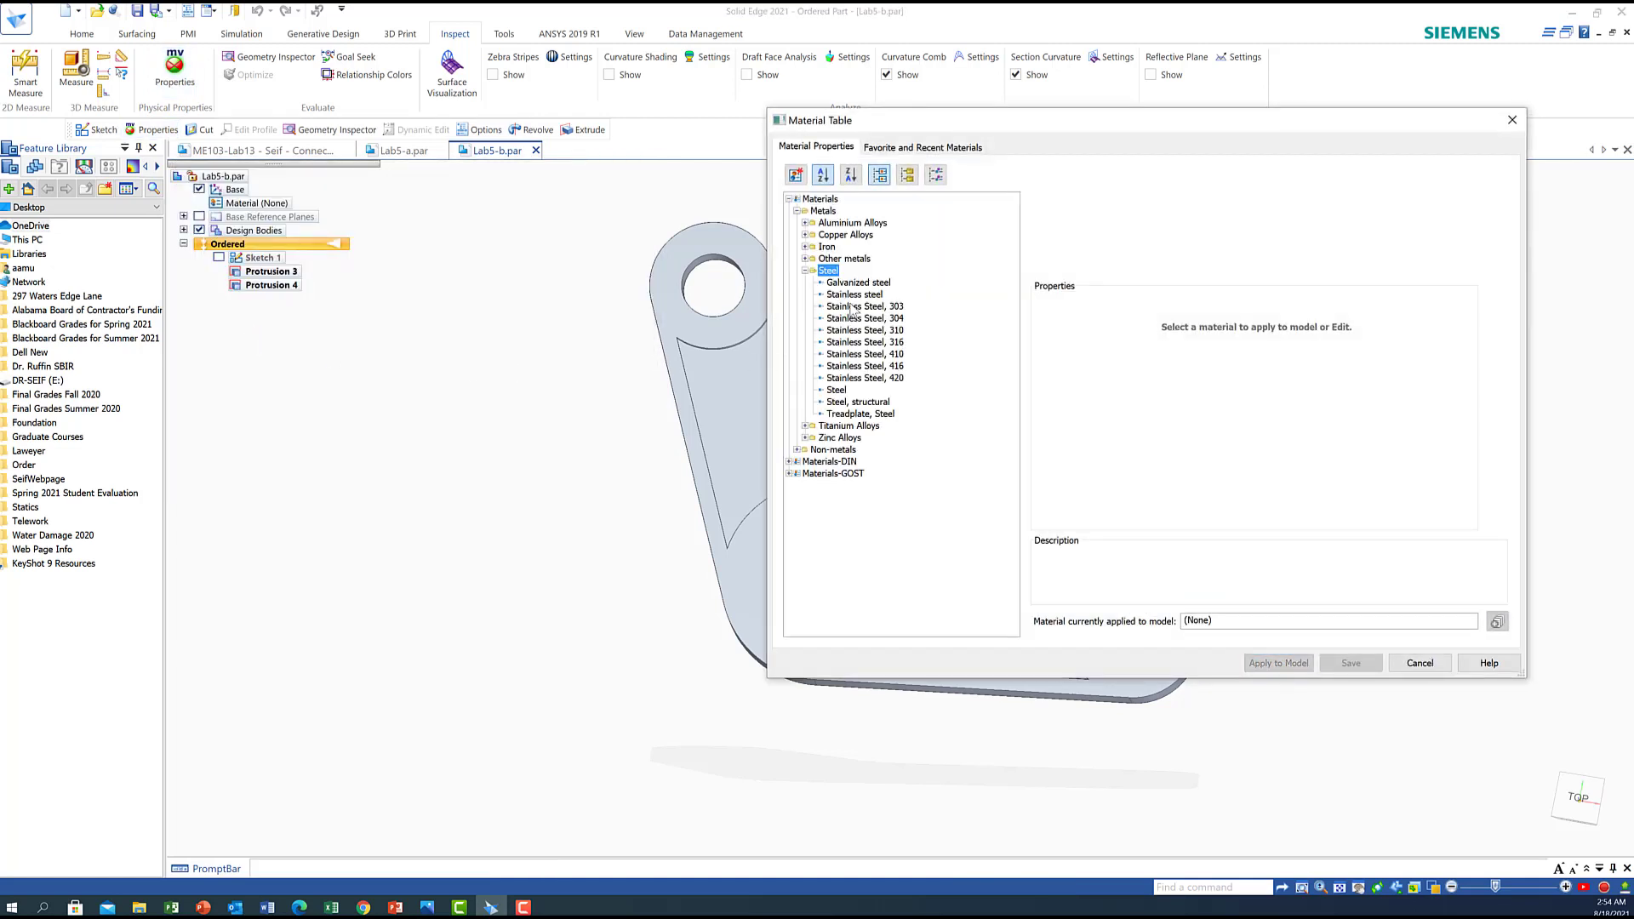
{"action": "left_click", "coordinate": [846, 402]}
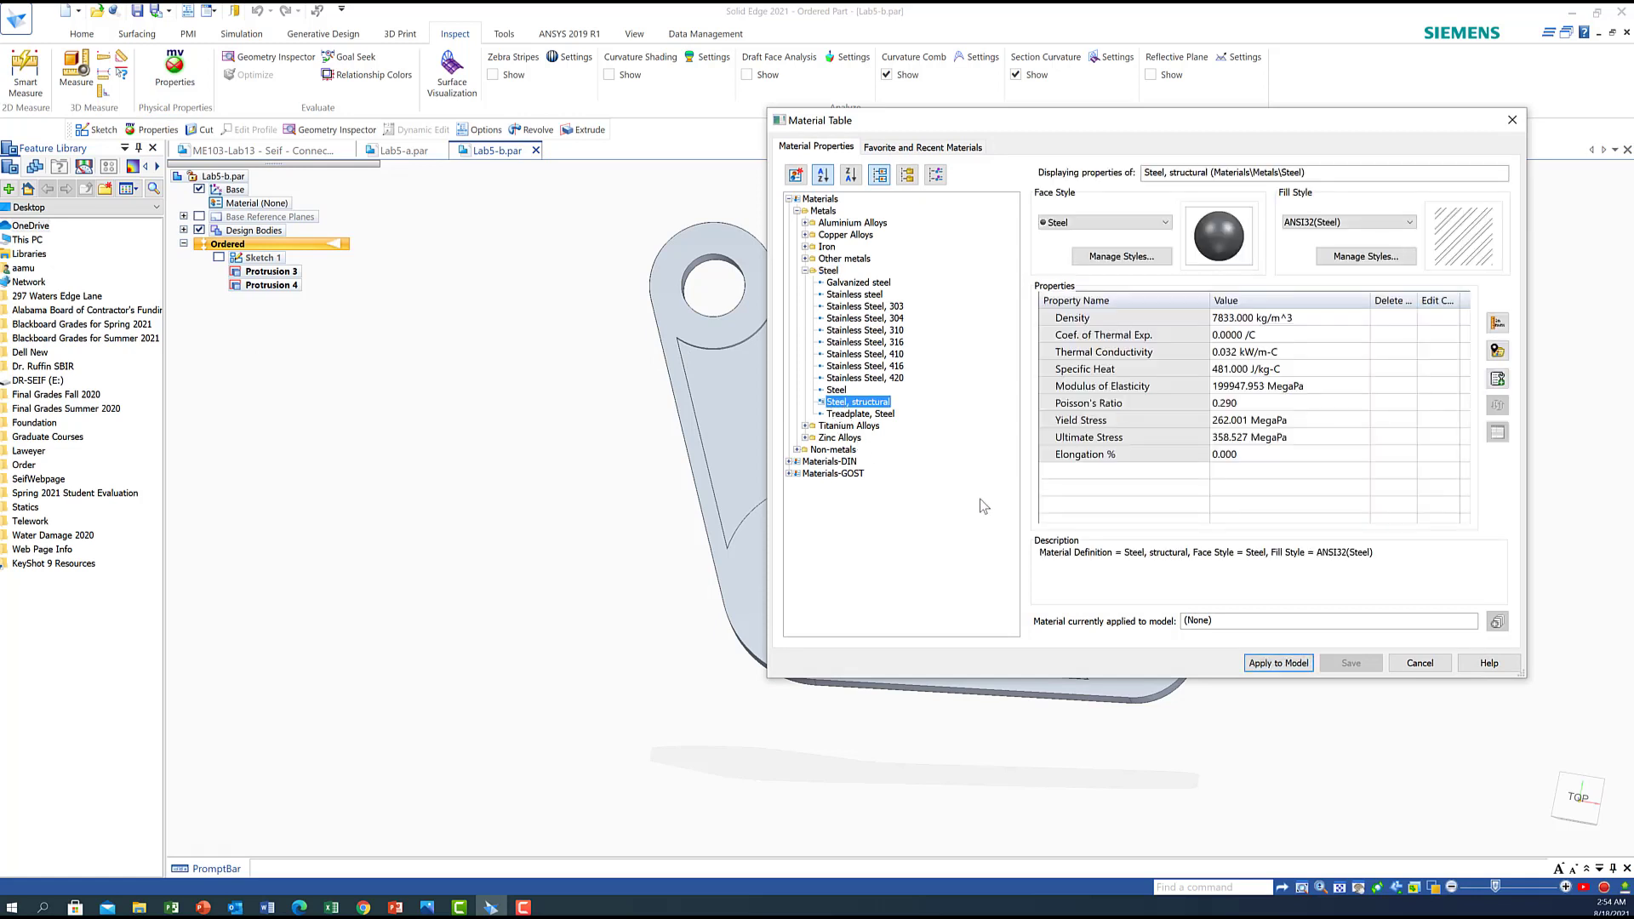
{"action": "left_click", "coordinate": [1276, 663]}
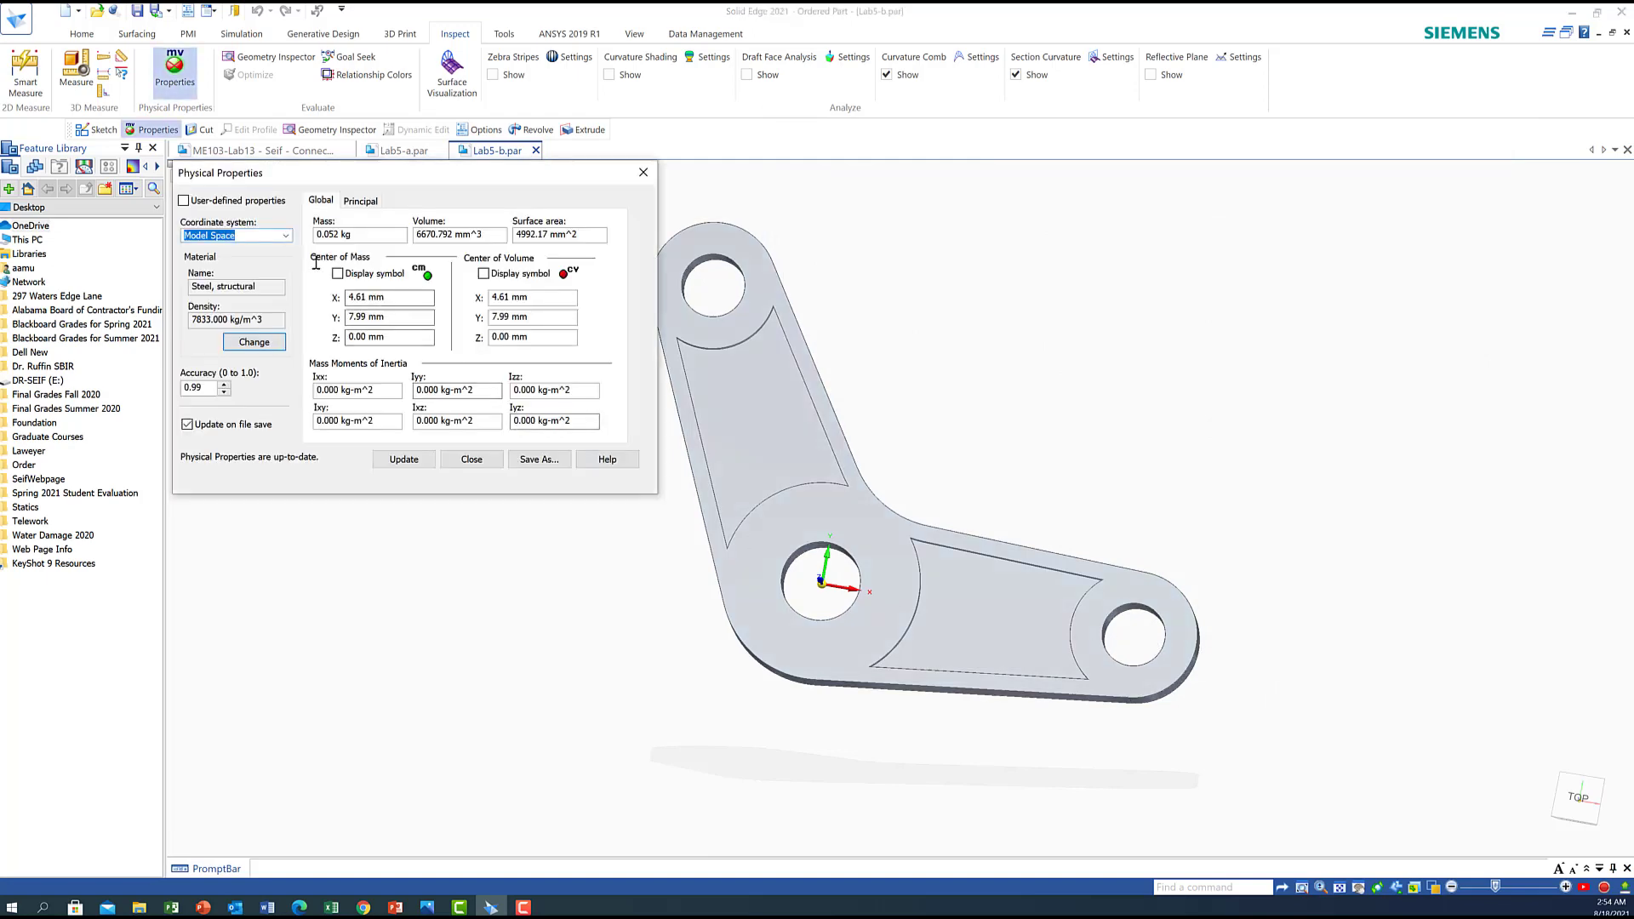
{"action": "left_click_drag", "start_coordinate": [367, 177], "coordinate": [1077, 201]}
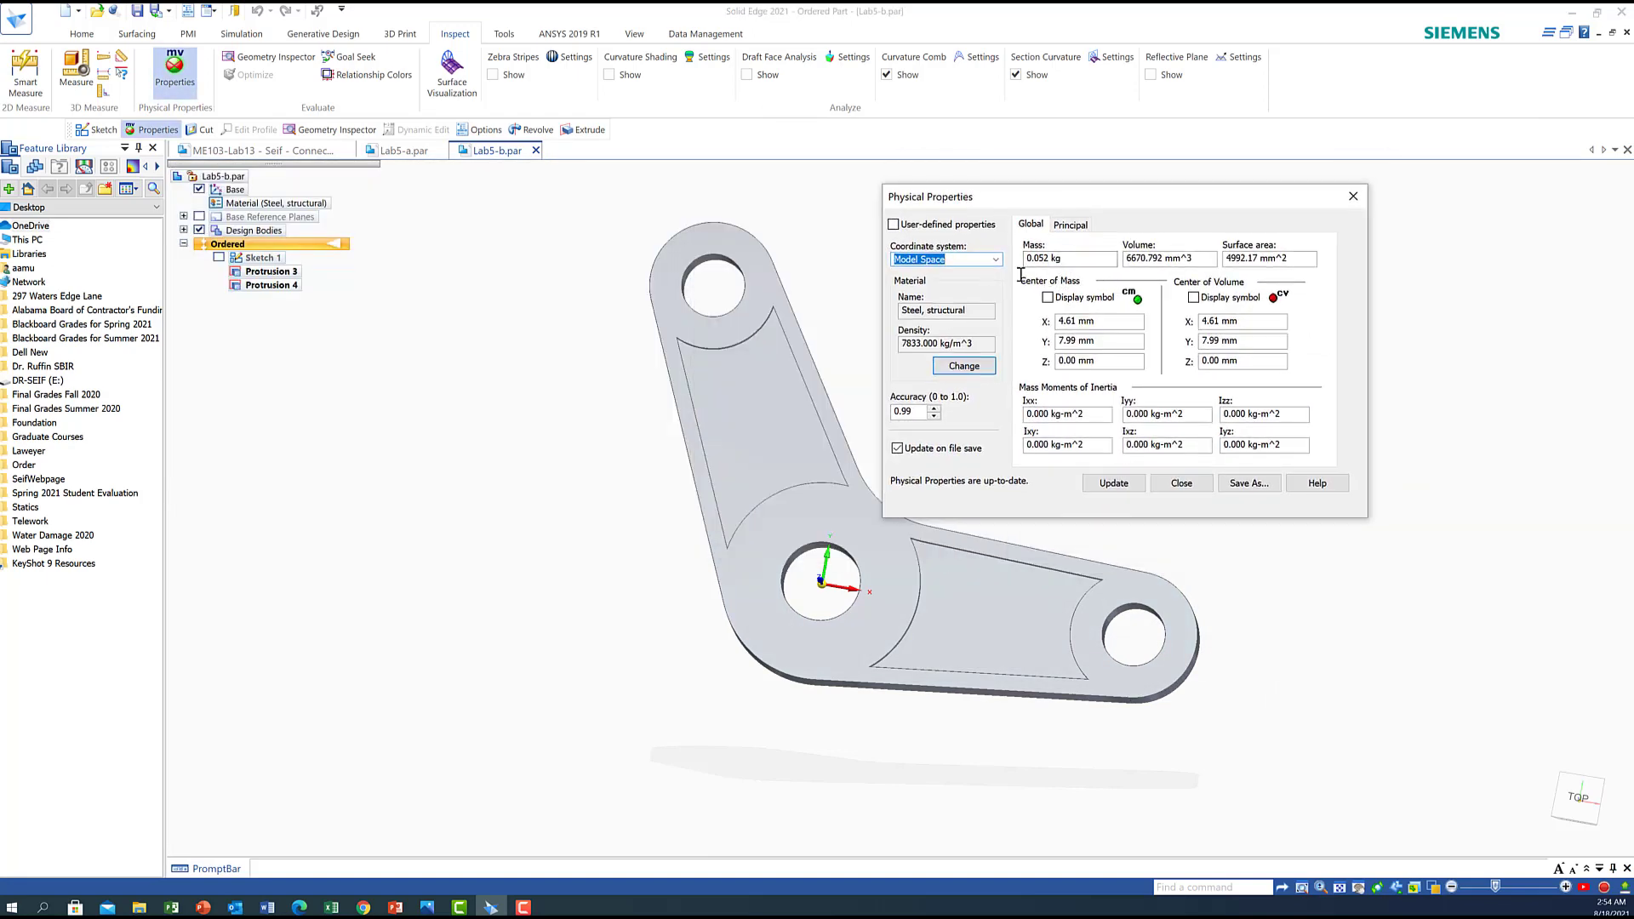